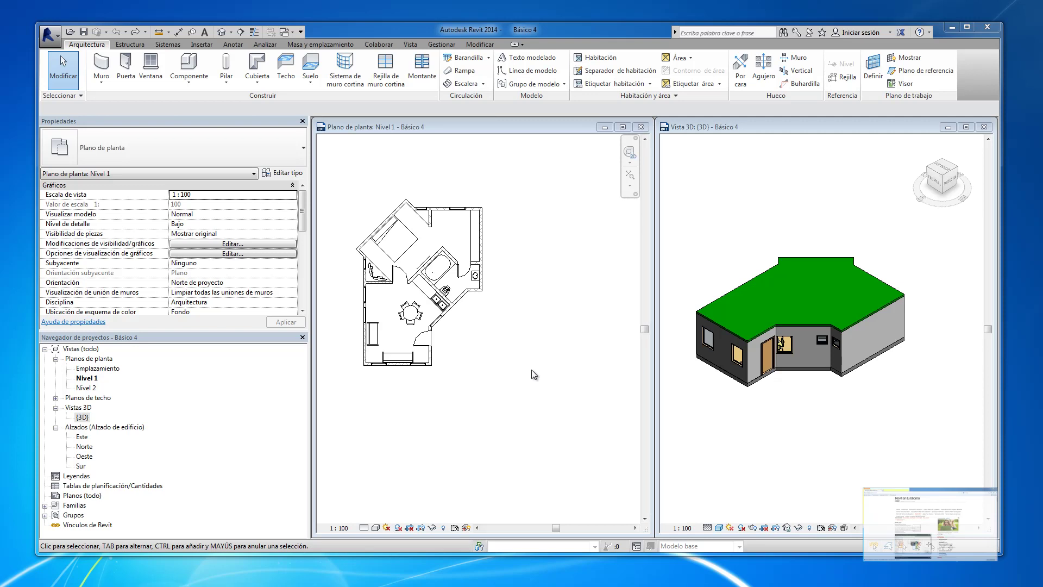
# Select the whole house on Nivel 1 and start Reflejar - Seleccionar eje with Copiar enabled
pyautogui.click(506, 399)
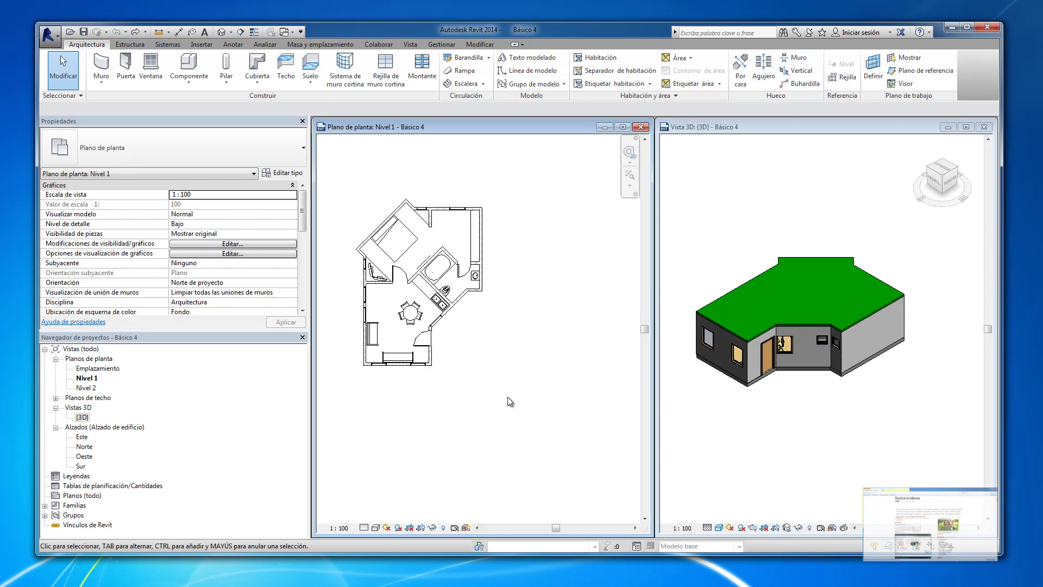
pyautogui.moveTo(507, 396); pyautogui.dragTo(337, 171)
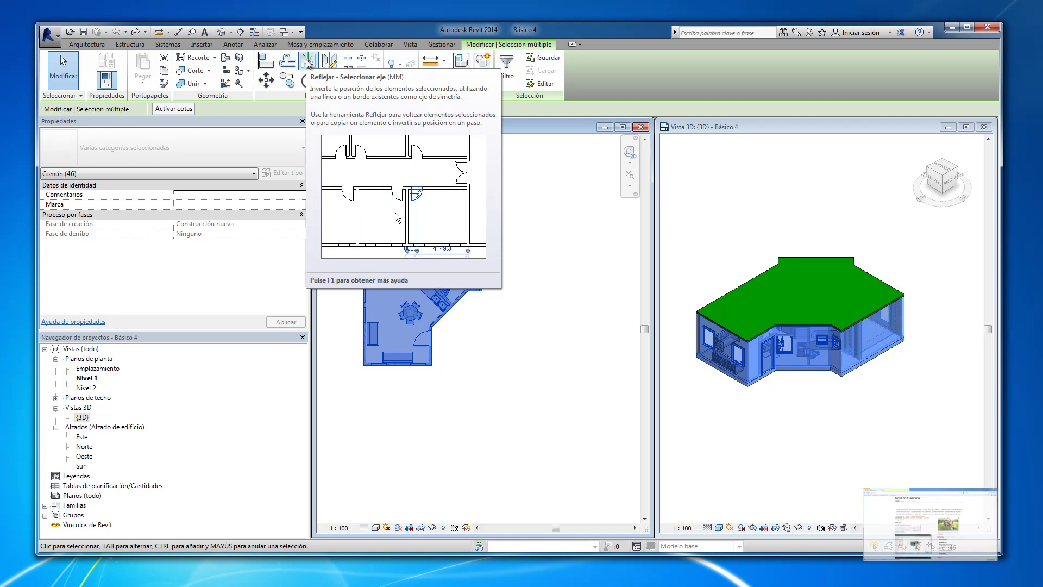
pyautogui.click(308, 61)
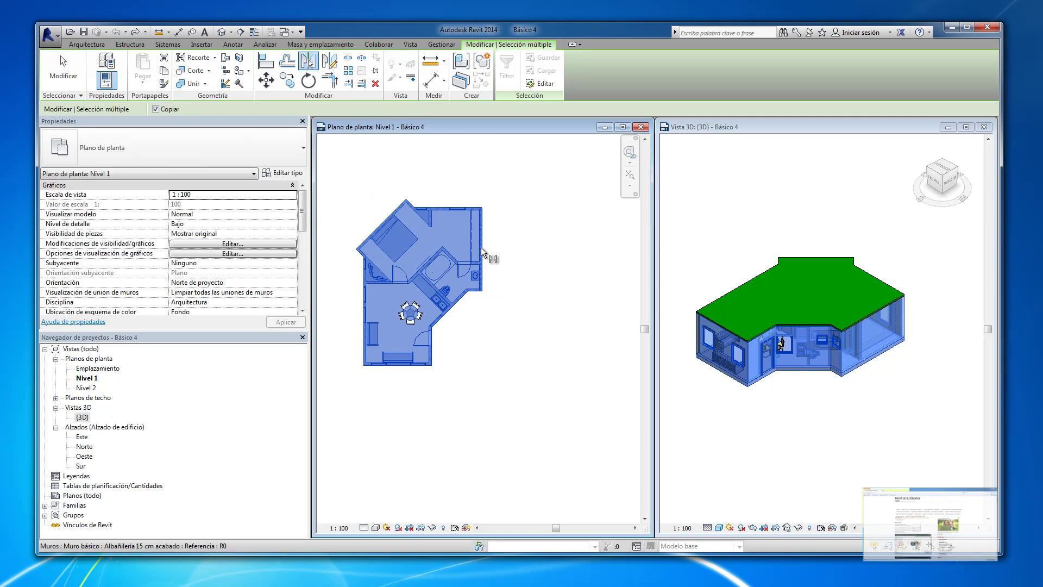
# Mirror a copy of the house across its right outer wall
pyautogui.scroll(1, 481, 248)
pyautogui.scroll(2, 478, 247)
pyautogui.scroll(2, 482, 249)
pyautogui.scroll(1, 482, 249)
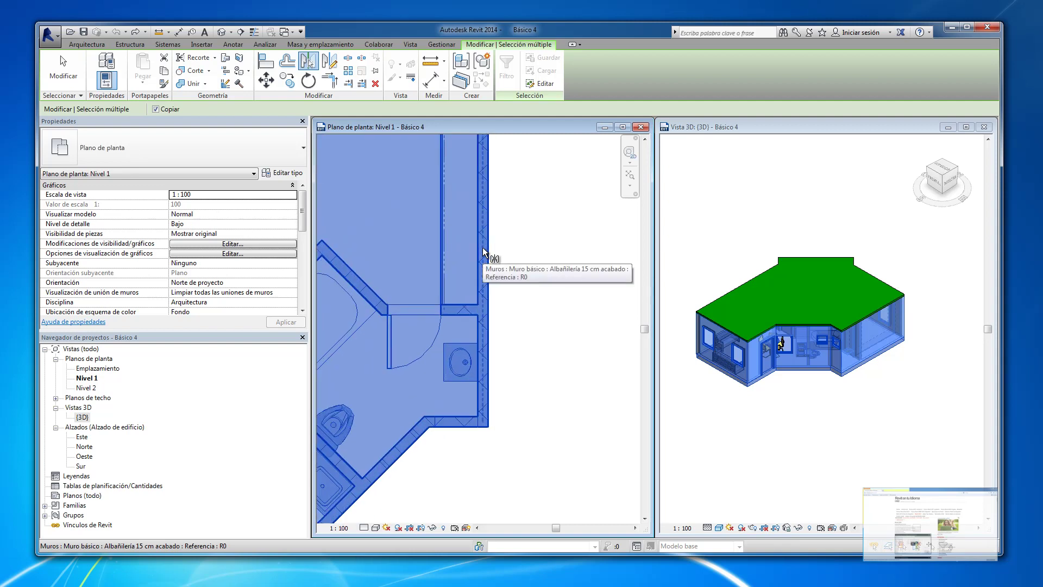
pyautogui.click(482, 247)
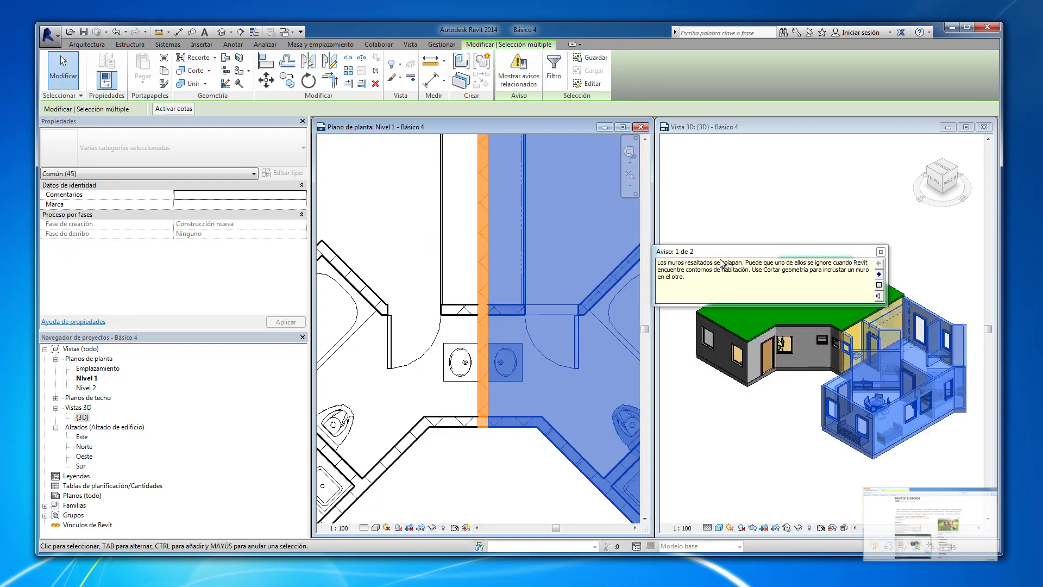
# Review and dismiss the overlapping-wall warnings, then select the shared central wall
pyautogui.moveTo(733, 251); pyautogui.dragTo(490, 248)
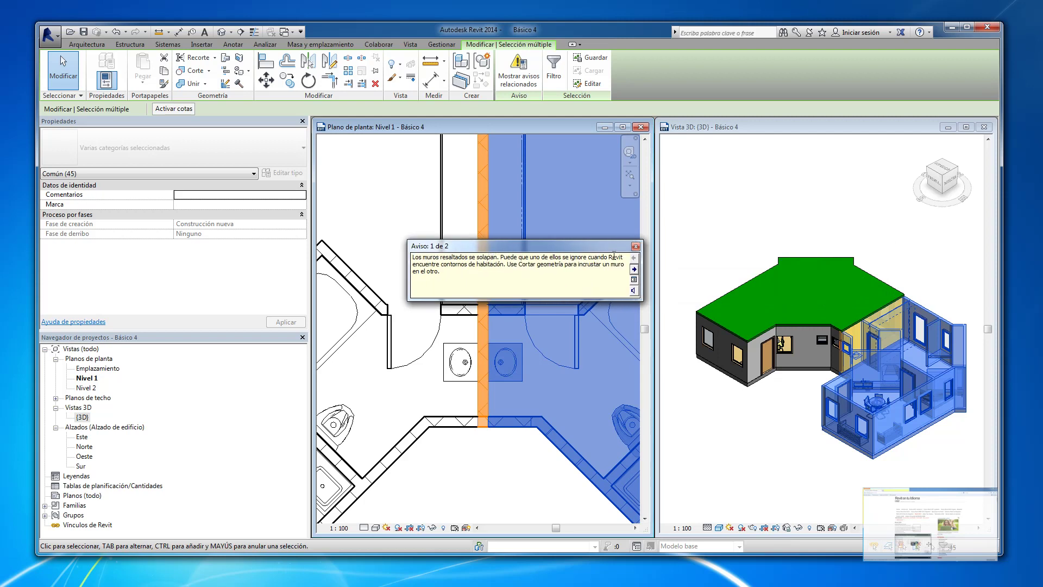
pyautogui.click(633, 269)
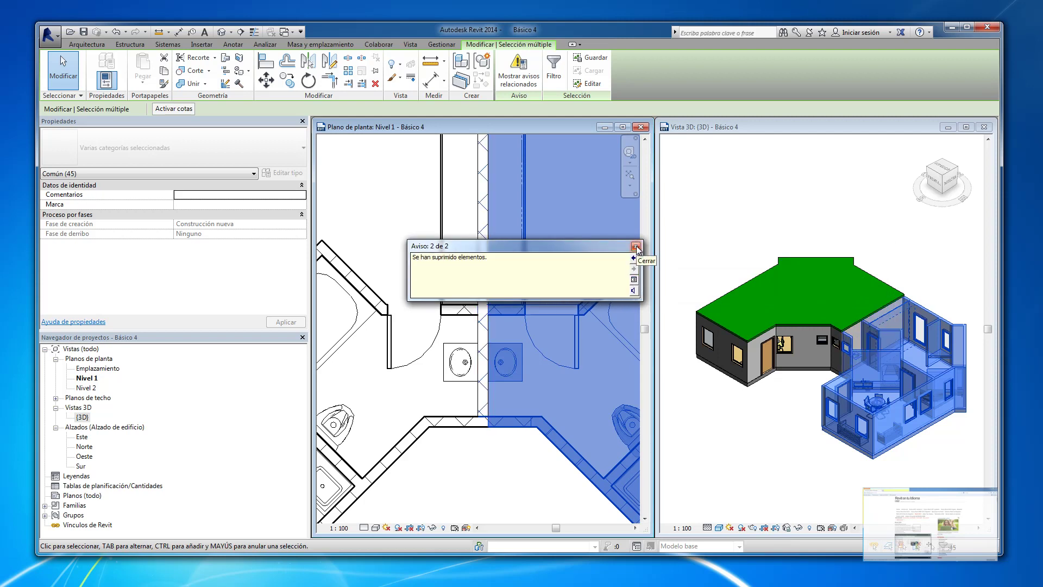
pyautogui.click(636, 247)
pyautogui.click(396, 220)
pyautogui.scroll(-3, 443, 272)
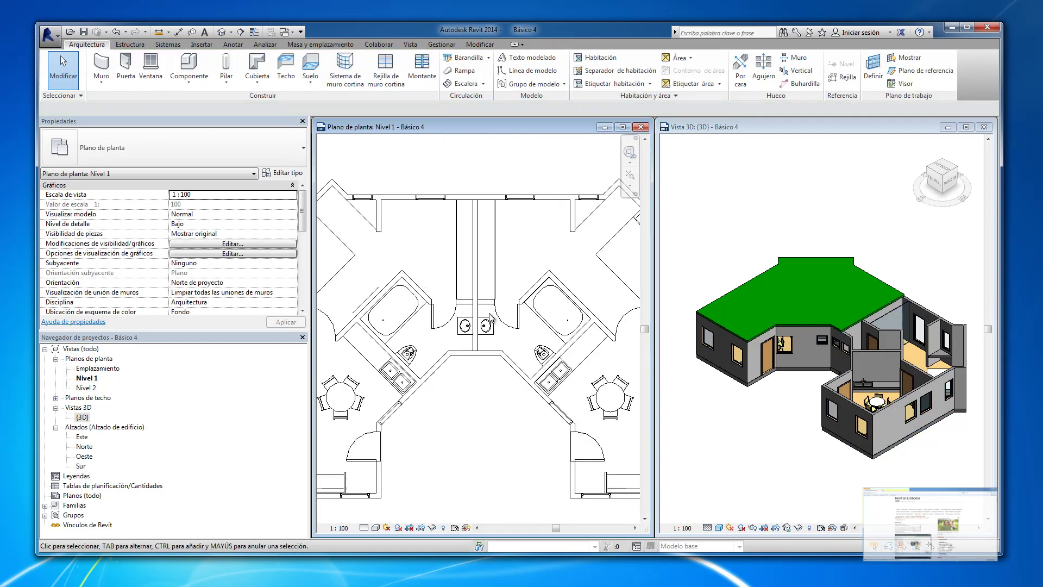
pyautogui.scroll(-1, 442, 271)
pyautogui.click(480, 273)
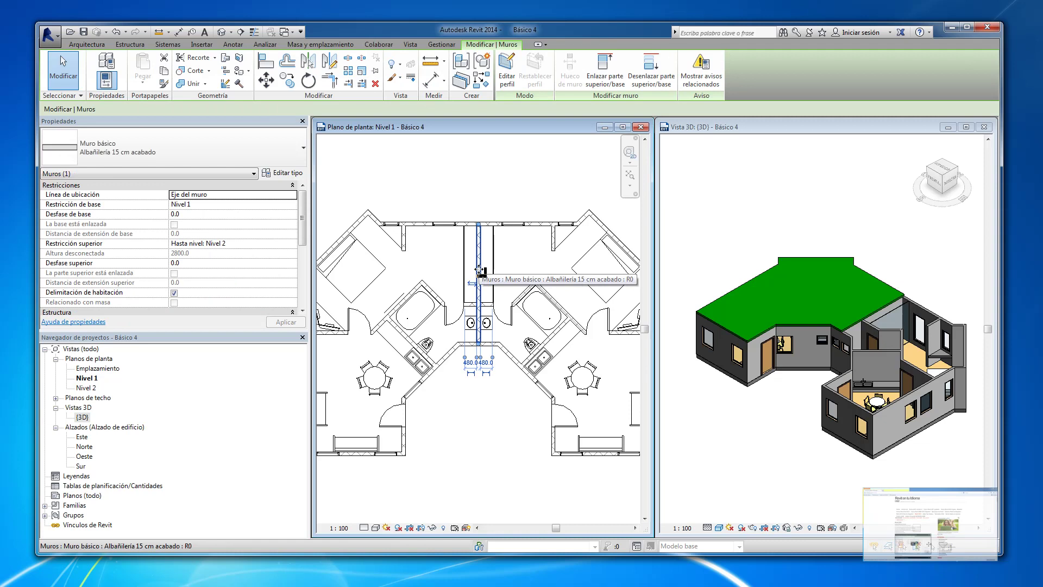
pyautogui.press('Escape')
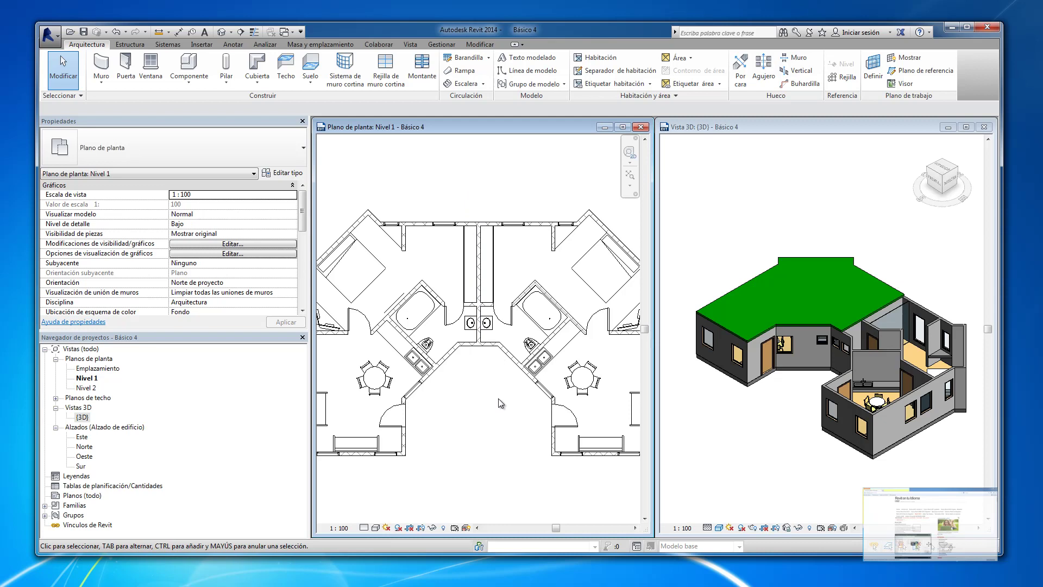
pyautogui.scroll(-1, 495, 337)
pyautogui.scroll(-1, 483, 215)
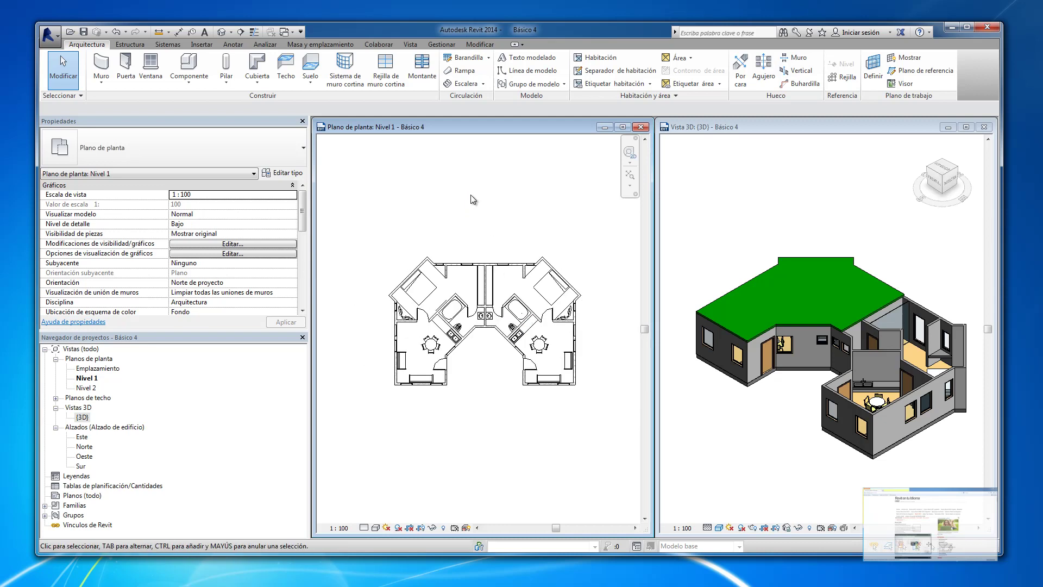
# Delete the green roof from the 3D view, then return to the Nivel 1 plan
pyautogui.click(883, 261)
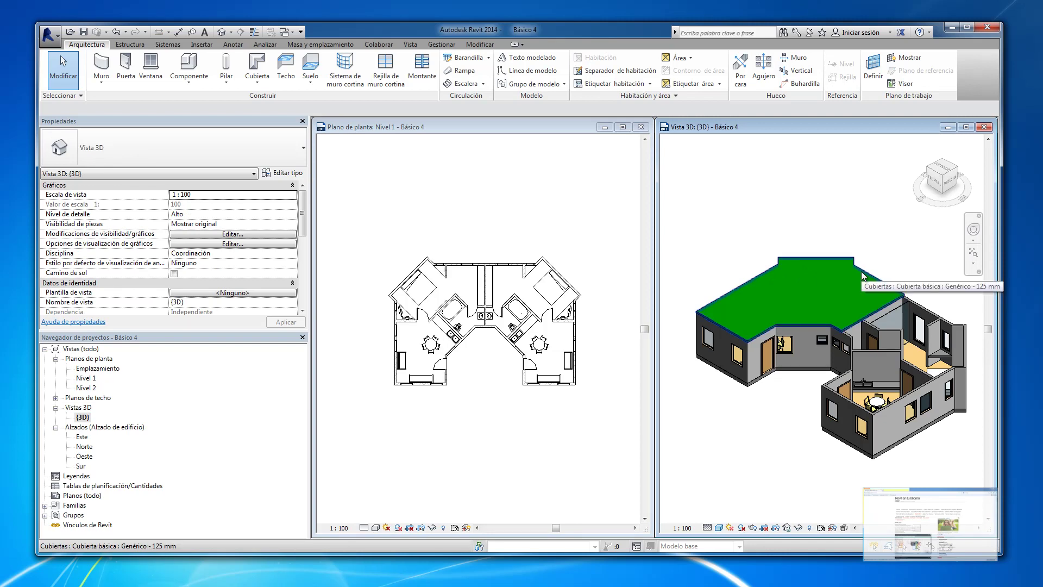
pyautogui.click(862, 276)
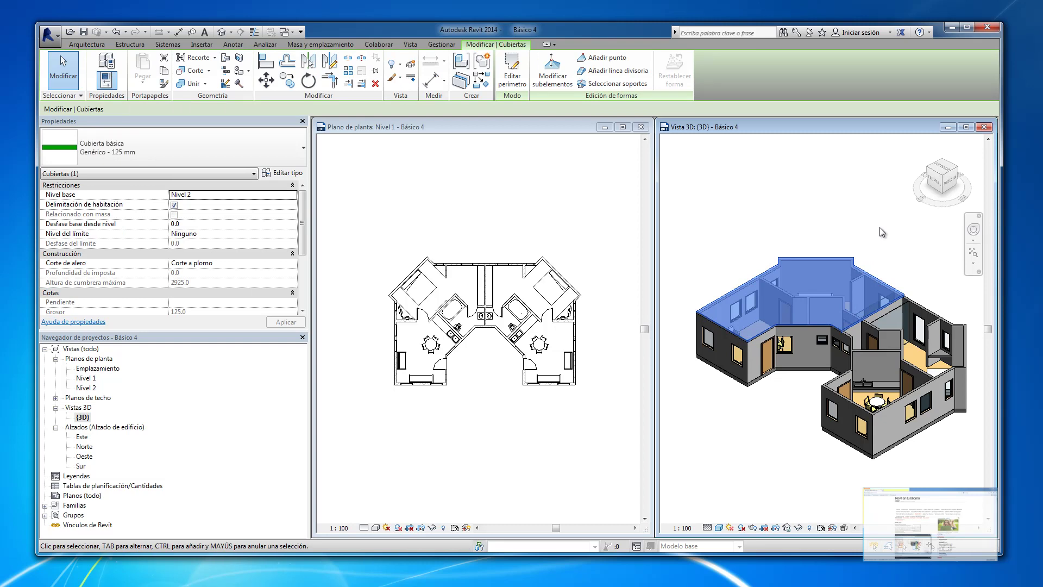
pyautogui.click(375, 84)
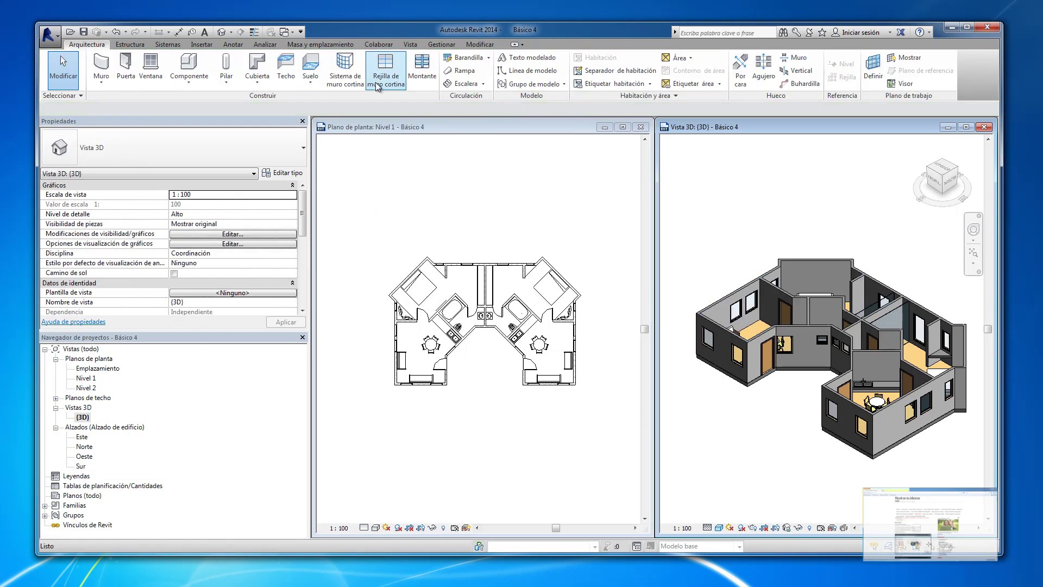
pyautogui.click(454, 170)
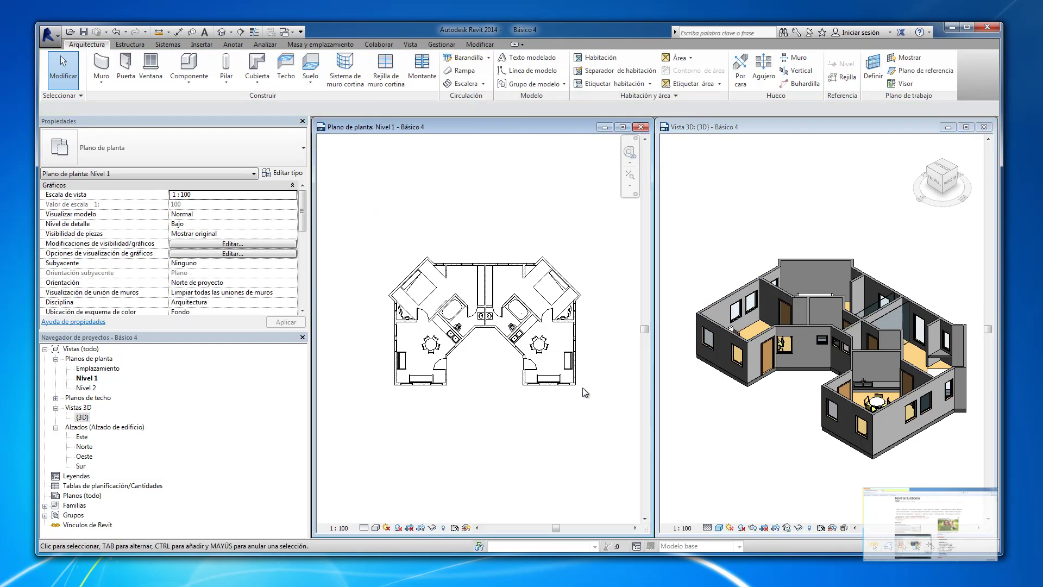
# Start a new Suelo: estructural floor from the Estructura tab
pyautogui.scroll(1, 584, 392)
pyautogui.scroll(-1, 532, 206)
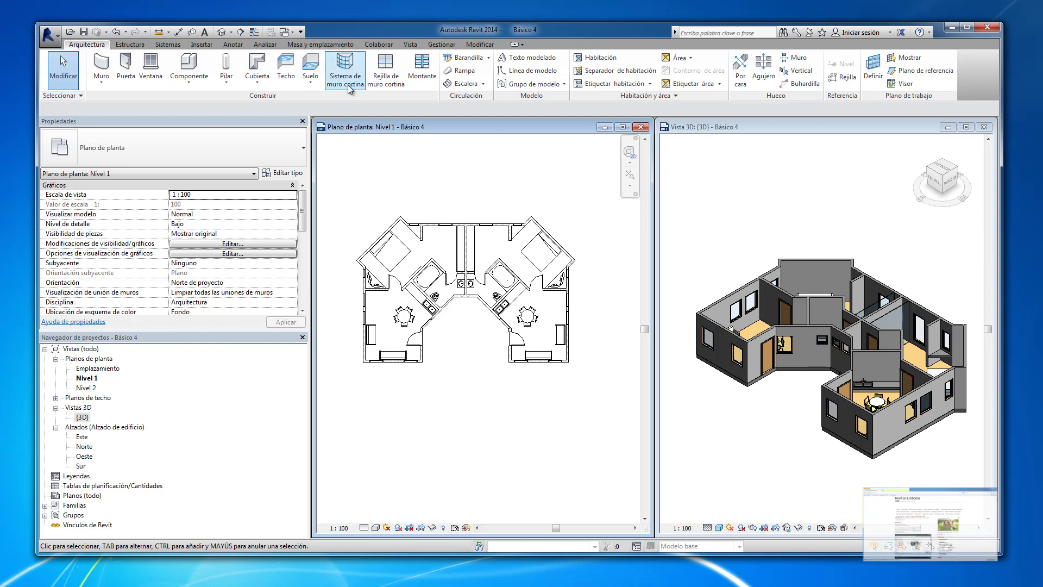
pyautogui.click(311, 85)
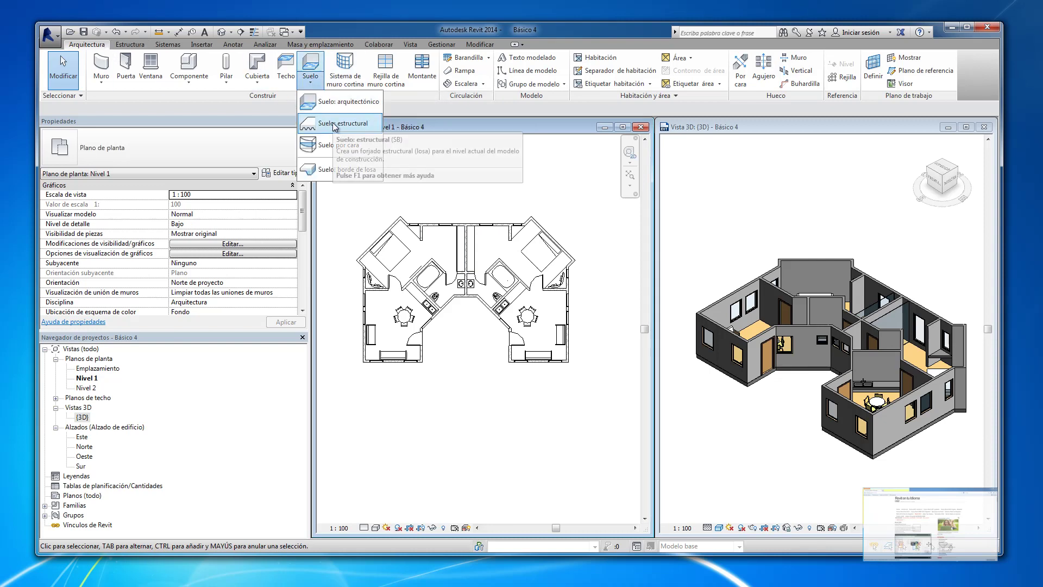
pyautogui.click(135, 45)
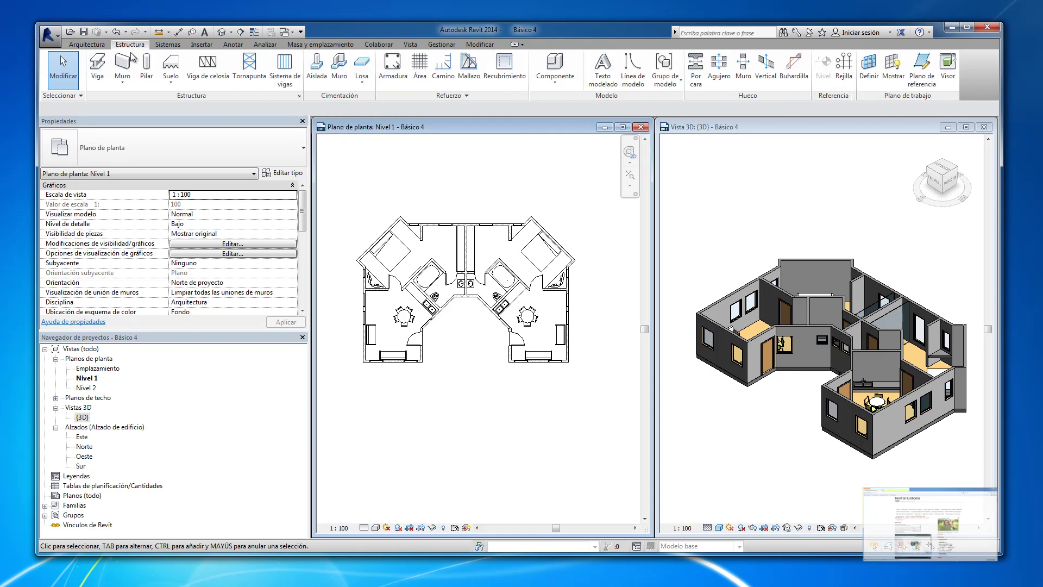
pyautogui.click(171, 82)
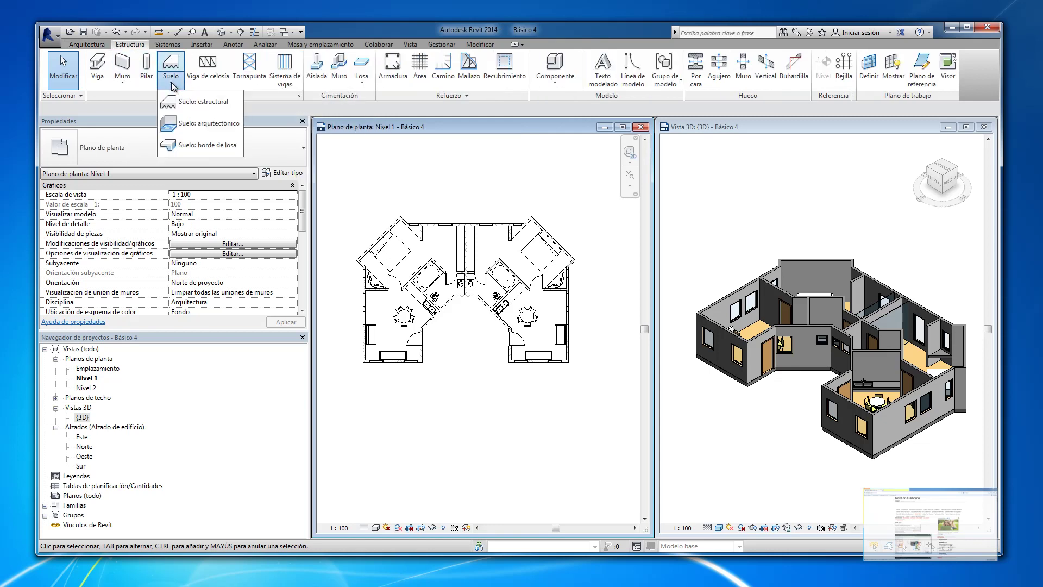
pyautogui.click(198, 103)
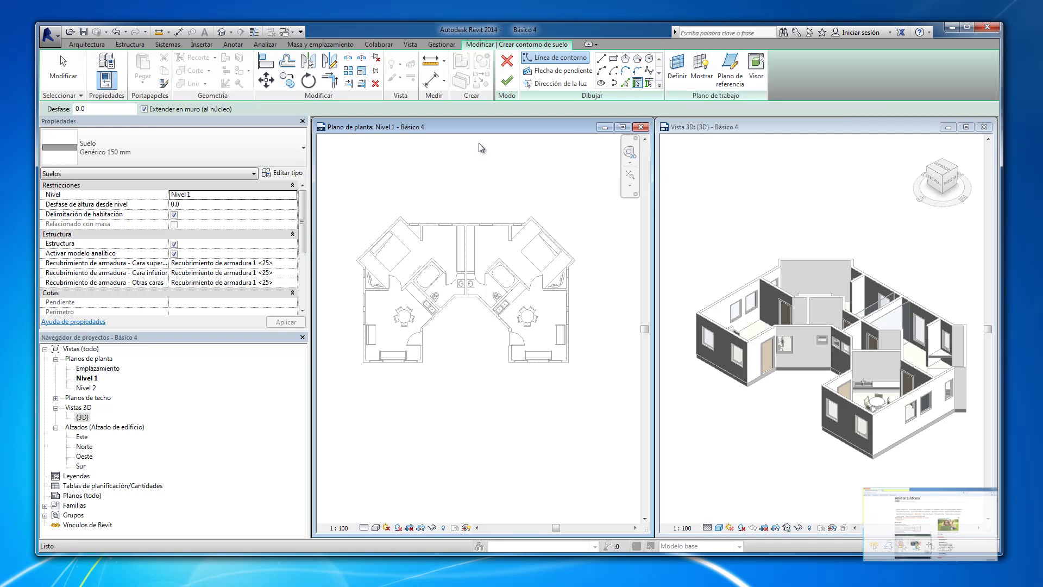
# Pick the top, upper-left diagonal, left, bottom and door-side walls as floor boundary
pyautogui.scroll(3, 440, 224)
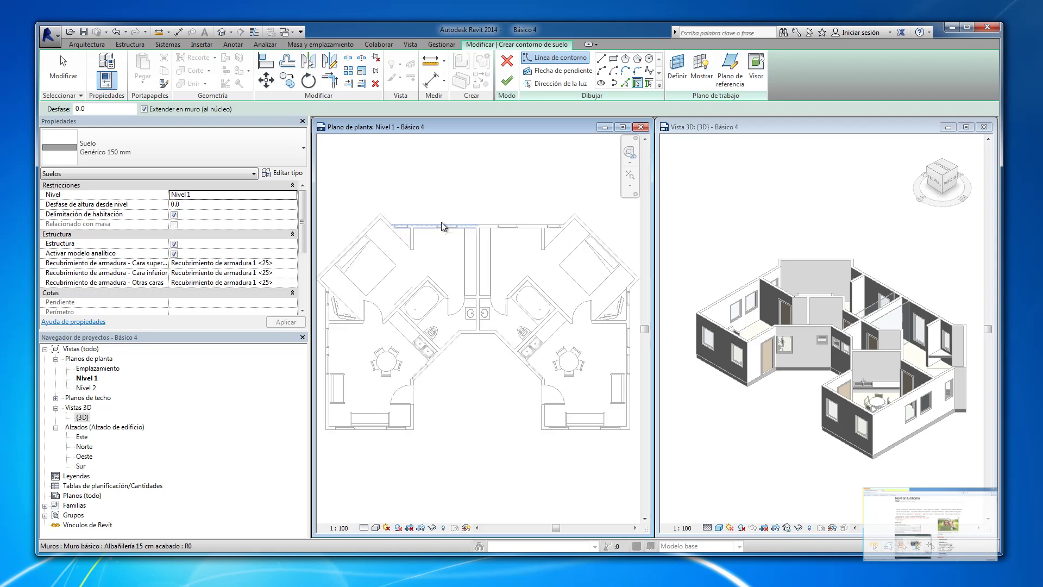
pyautogui.click(432, 226)
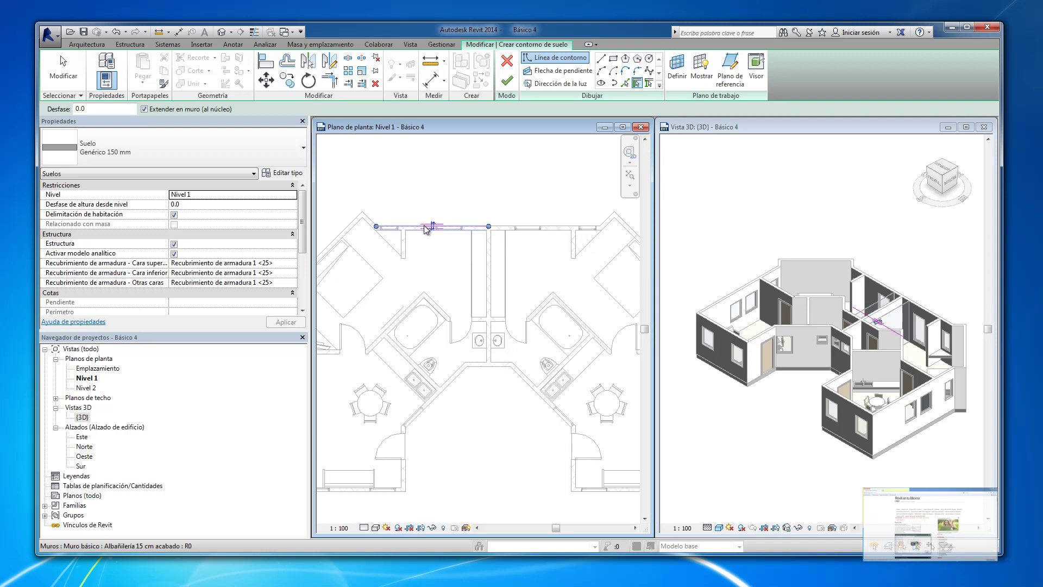
pyautogui.moveTo(470, 220); pyautogui.dragTo(501, 220, button='middle')
pyautogui.click(402, 219)
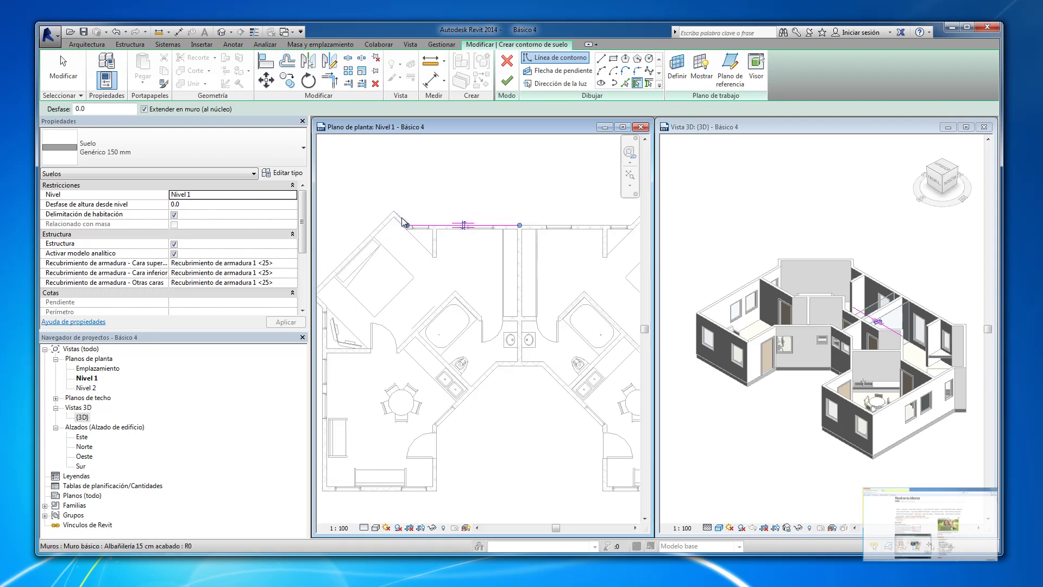
pyautogui.click(383, 232)
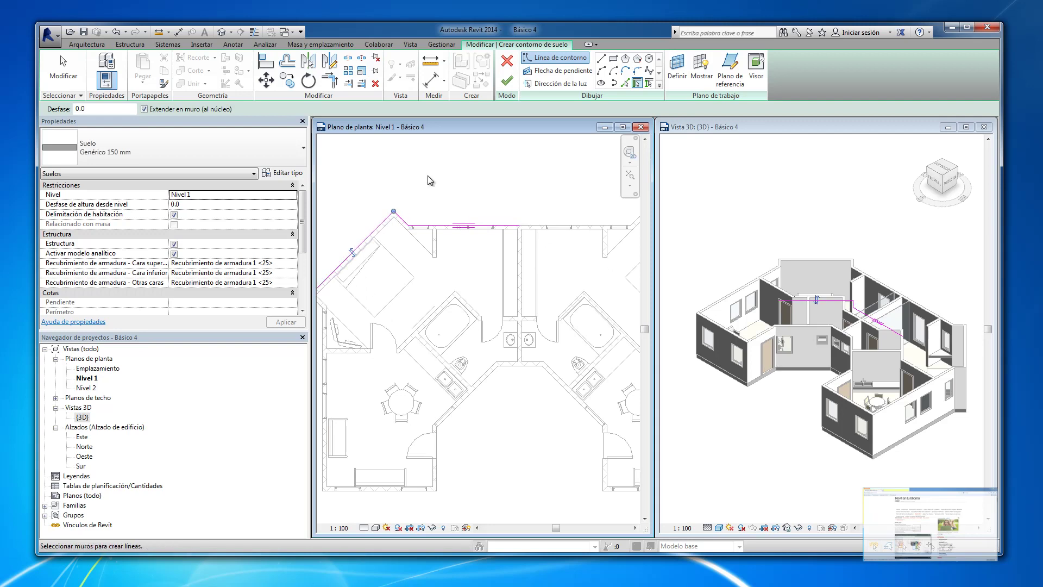
pyautogui.scroll(-3, 383, 234)
pyautogui.scroll(2, 384, 236)
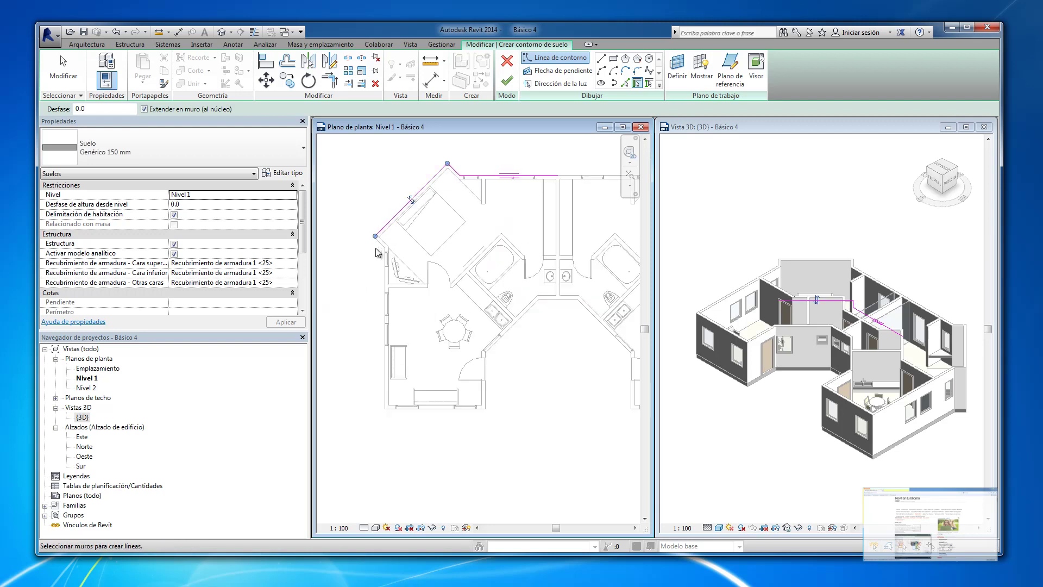
pyautogui.click(386, 280)
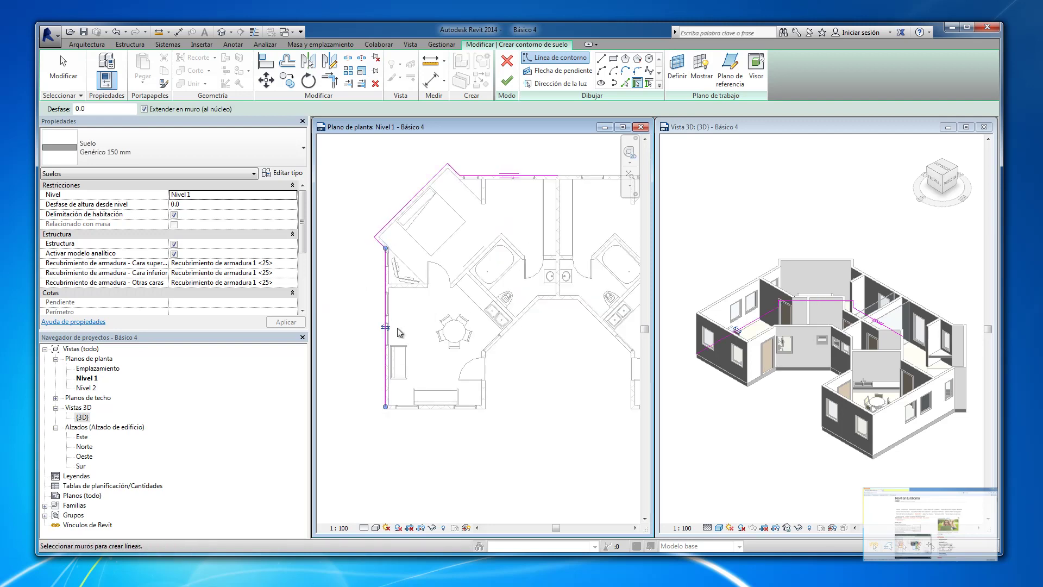
pyautogui.click(468, 410)
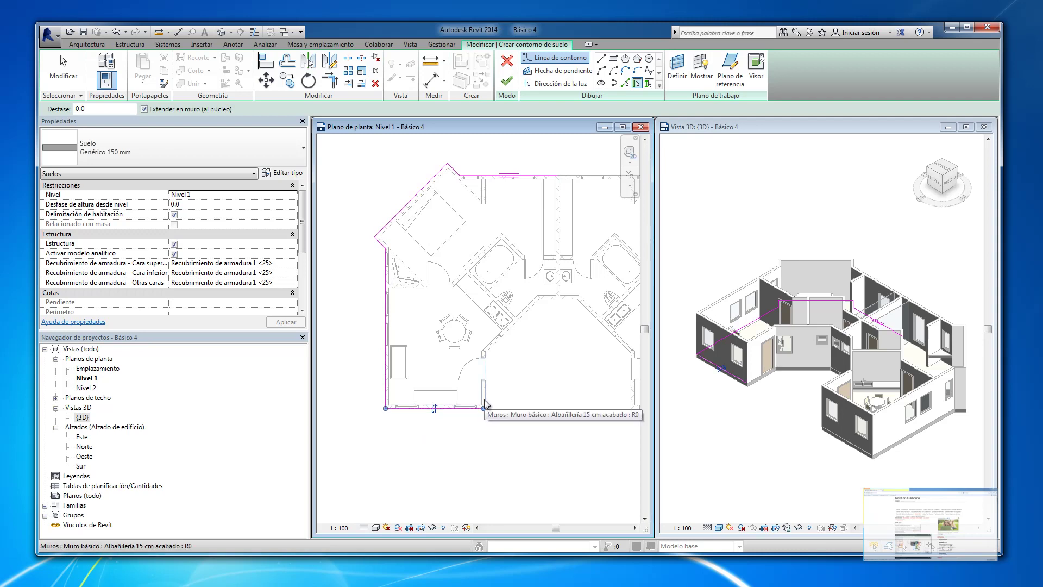
pyautogui.click(484, 402)
# Add the remaining outer walls, right wing wall and upper-right diagonal to the outline
pyautogui.scroll(-2, 484, 402)
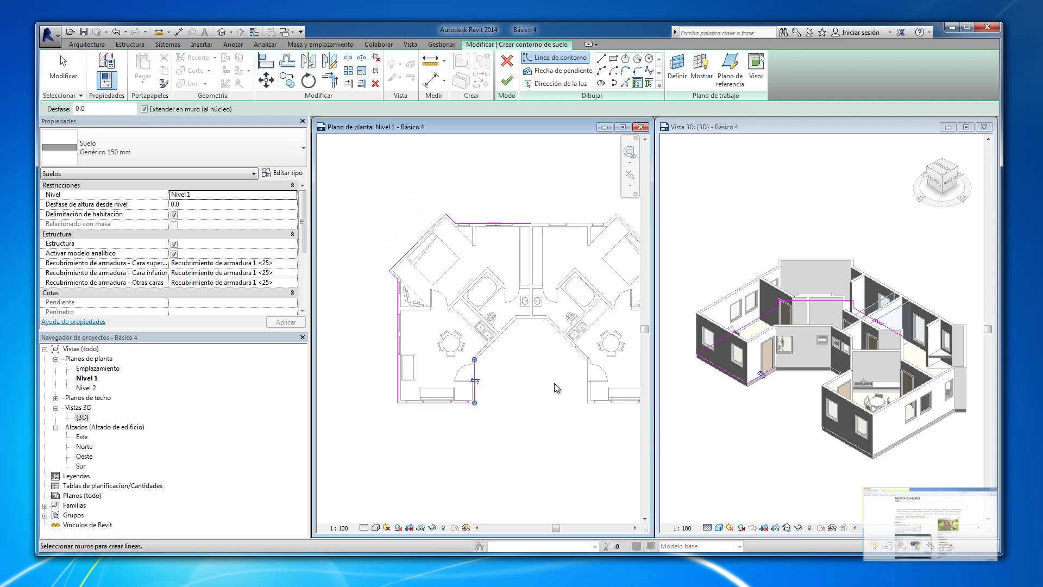
pyautogui.click(588, 395)
pyautogui.scroll(-2, 589, 398)
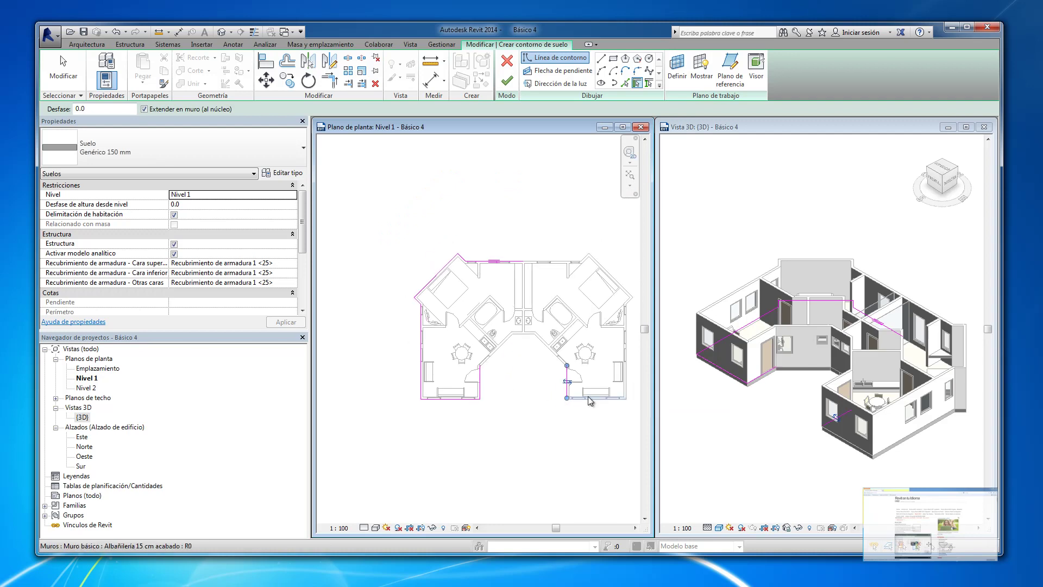
pyautogui.click(624, 386)
pyautogui.scroll(2, 633, 301)
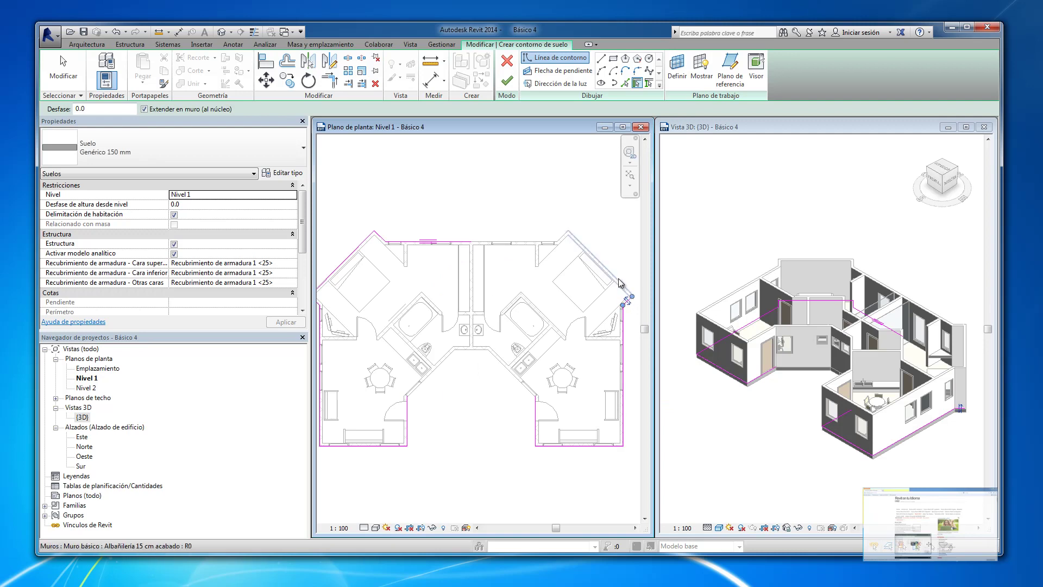
pyautogui.click(623, 285)
pyautogui.scroll(1, 572, 234)
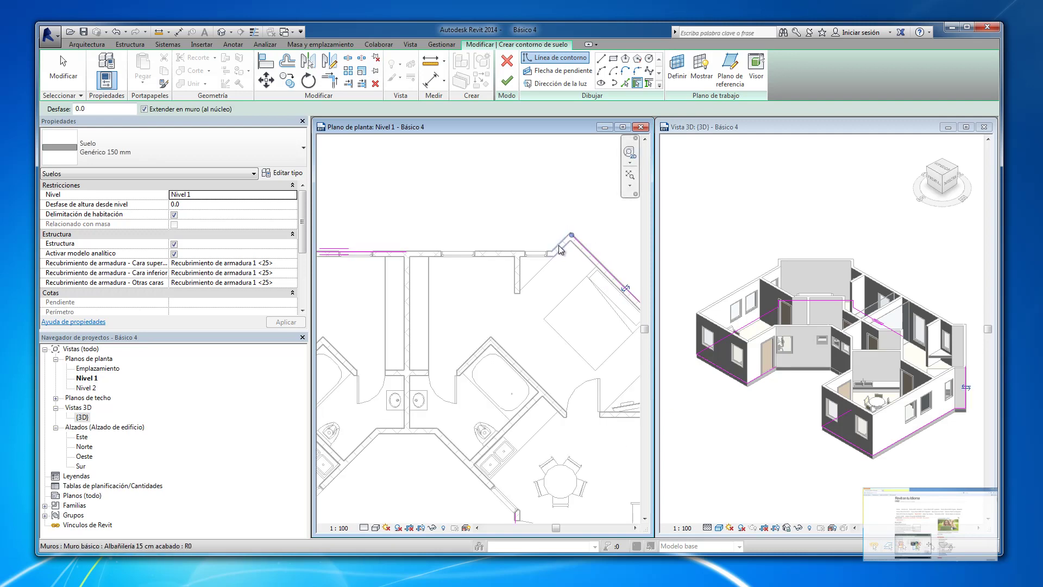
pyautogui.scroll(1, 592, 213)
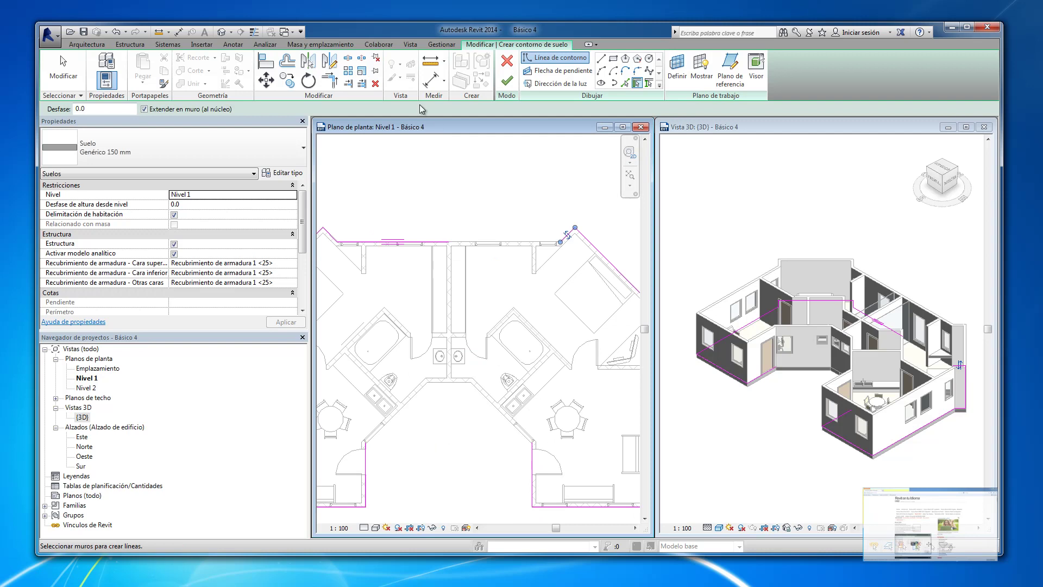
# Trim the top boundary line and diagonal into a clean corner
pyautogui.click(331, 82)
pyautogui.click(427, 243)
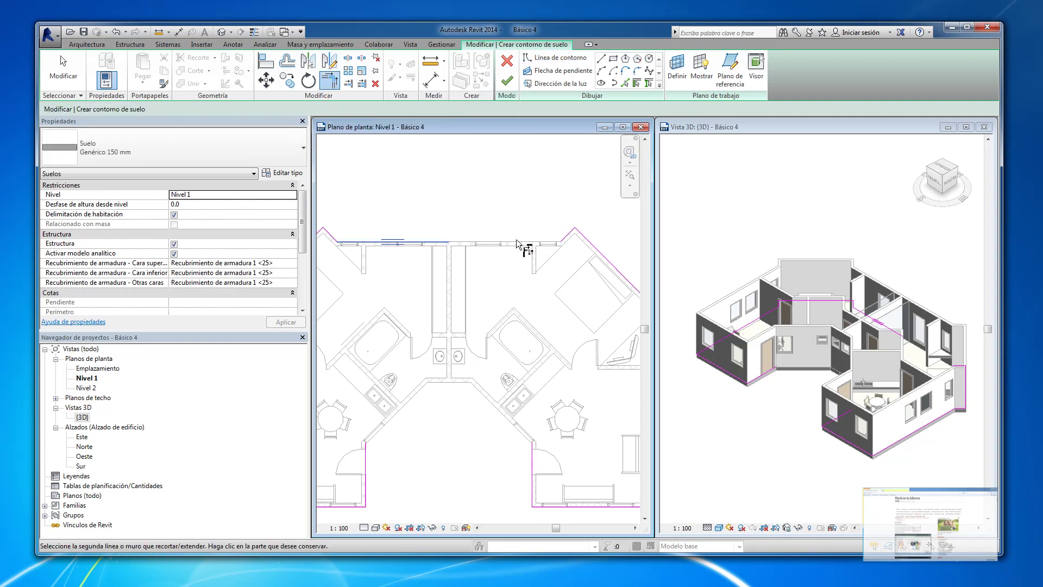
pyautogui.click(564, 239)
pyautogui.scroll(-3, 526, 185)
pyautogui.scroll(1, 504, 329)
pyautogui.scroll(-1, 500, 326)
pyautogui.scroll(1, 496, 323)
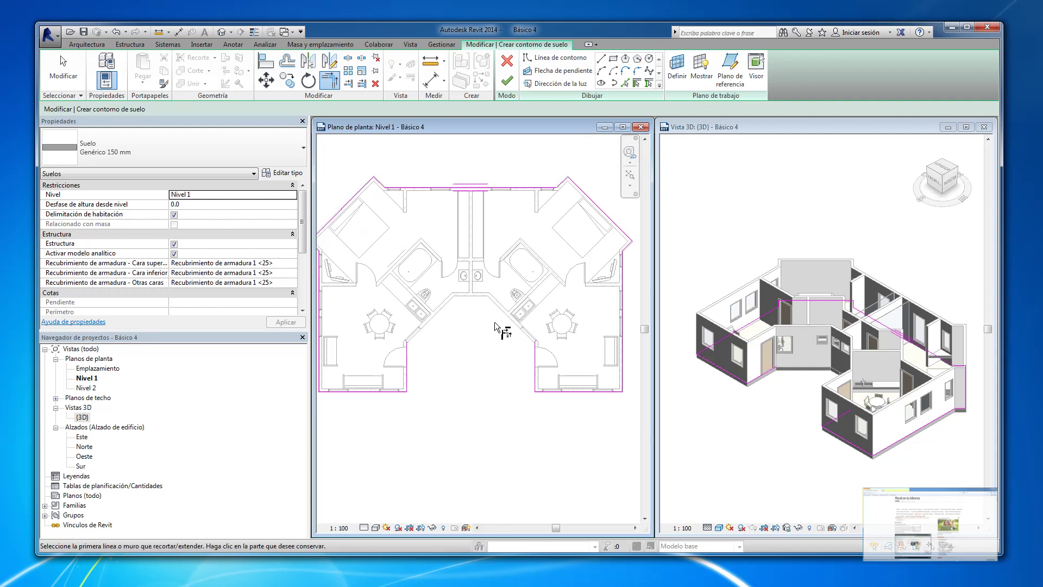
# Draw a closing boundary line across the courtyard between its left and right corners
pyautogui.click(601, 59)
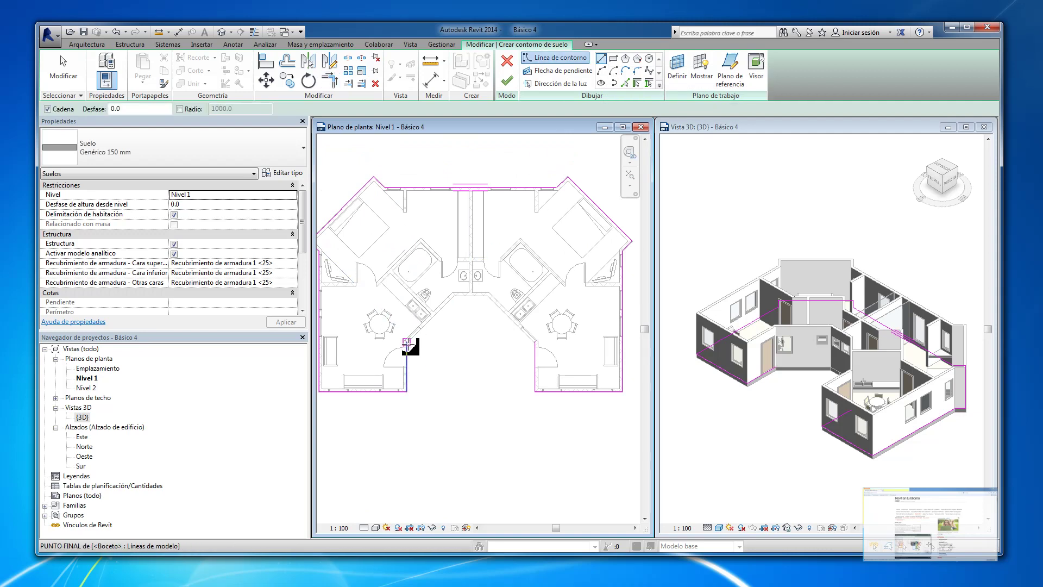
pyautogui.click(407, 344)
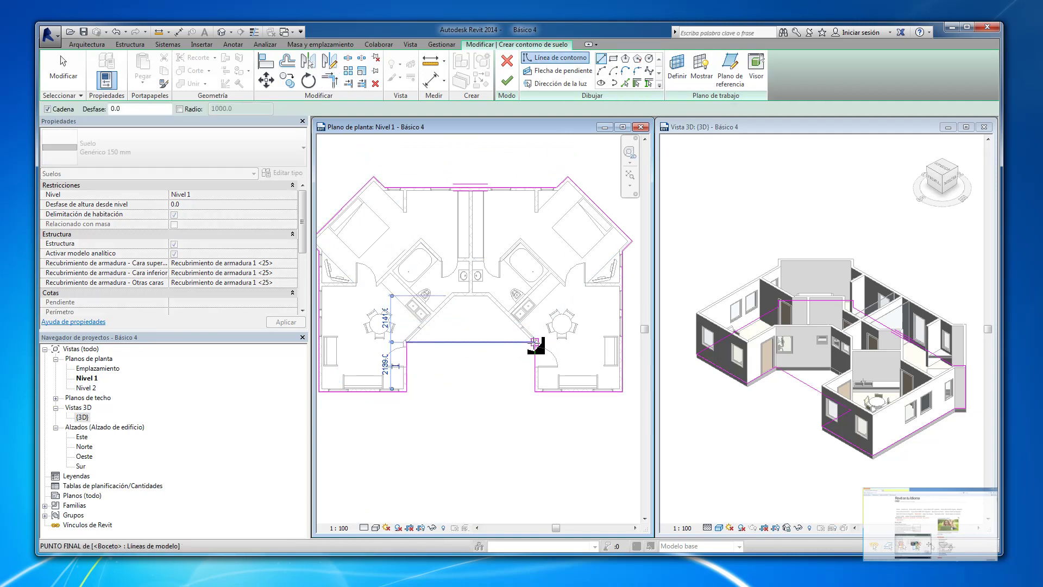
pyautogui.click(535, 344)
pyautogui.press('Escape')
# Move the courtyard boundary line down to the front wall line and finish the floor sketch
pyautogui.click(63, 73)
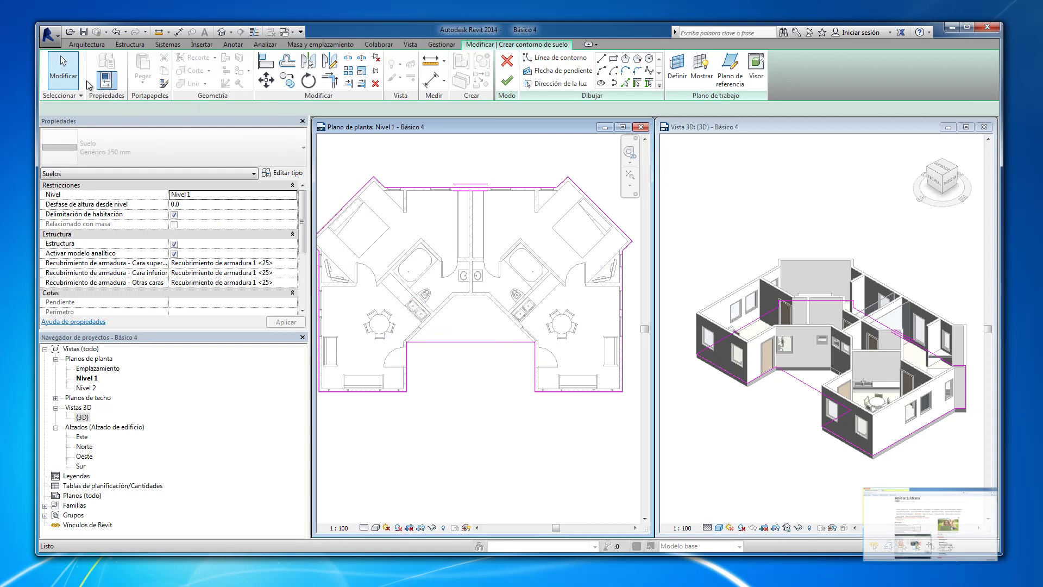
pyautogui.click(476, 343)
pyautogui.moveTo(476, 343); pyautogui.dragTo(476, 372)
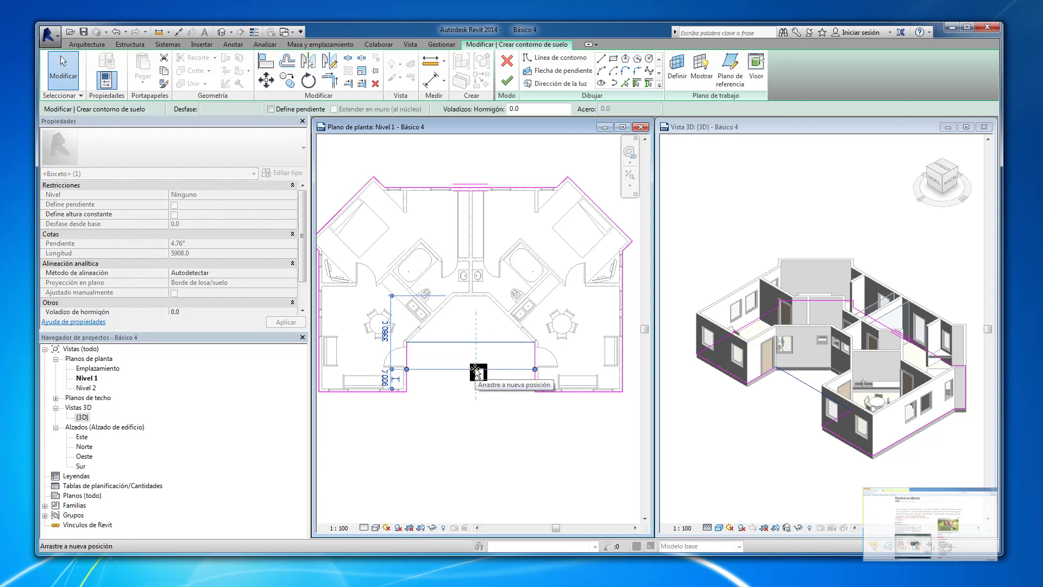
pyautogui.click(478, 392)
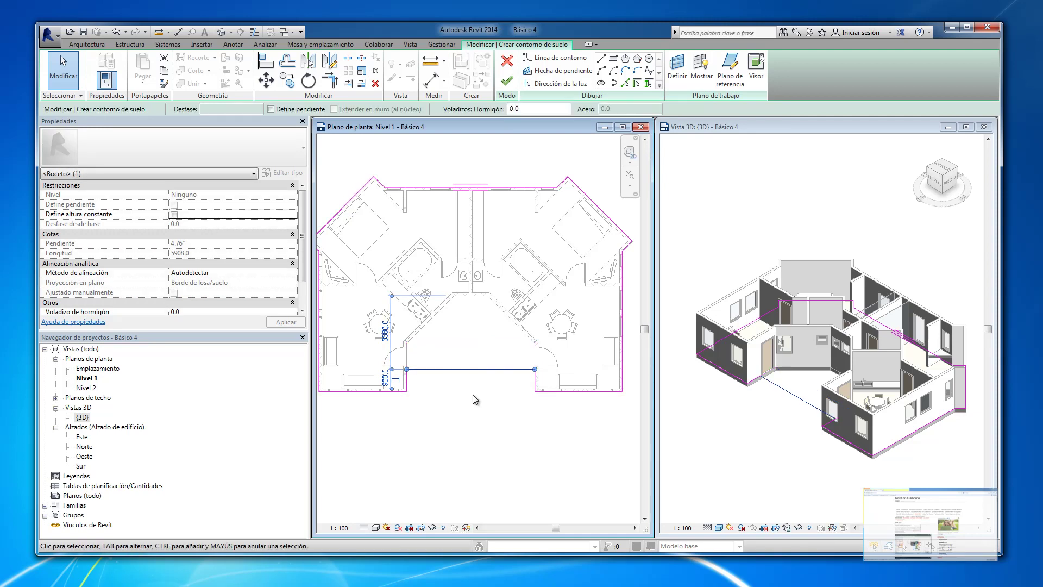
pyautogui.scroll(-1, 474, 390)
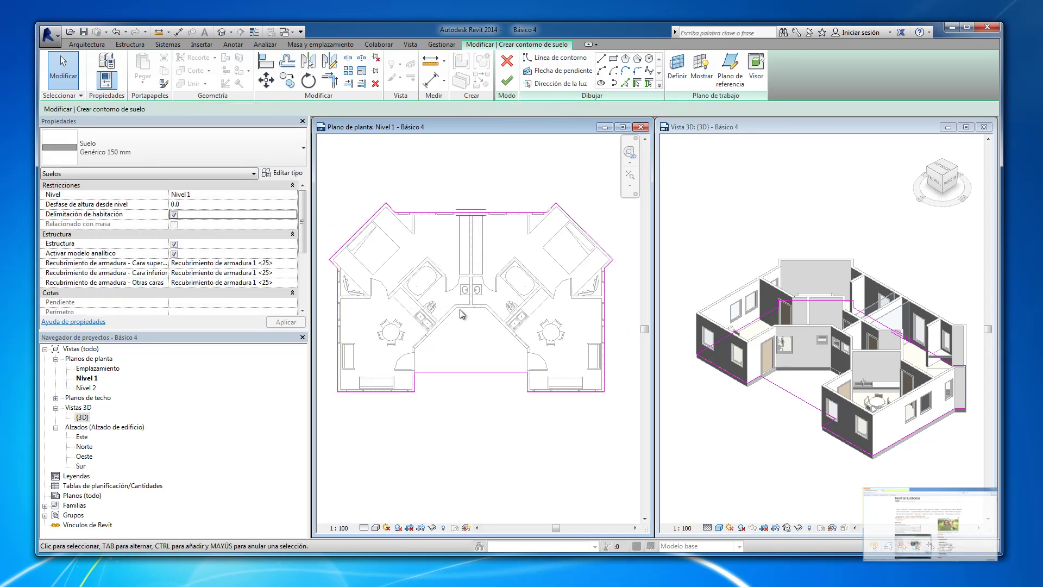
pyautogui.click(508, 81)
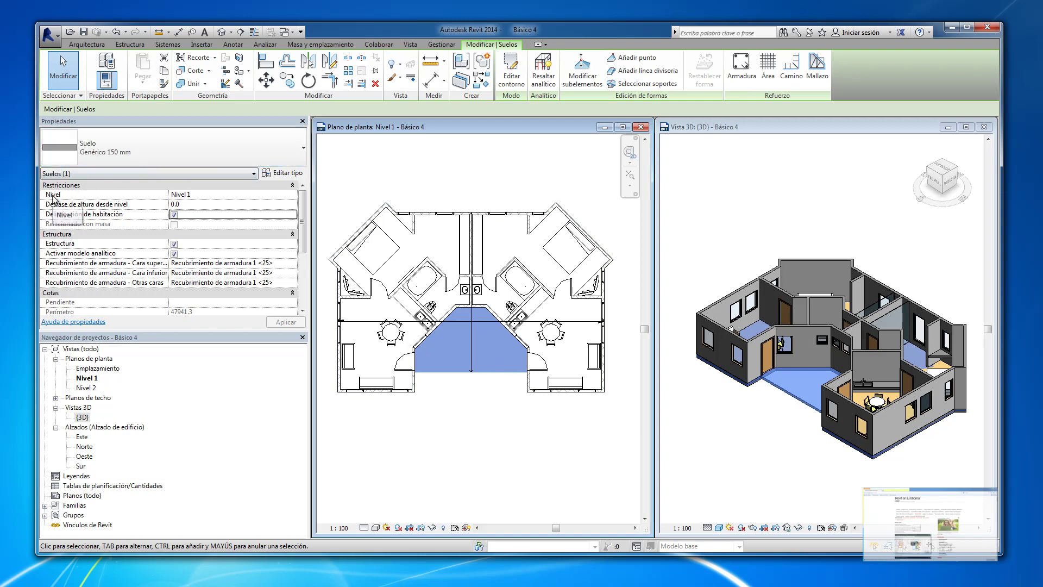
# Change the floor's Nivel property from Nivel 1 to Nivel 2
pyautogui.click(268, 194)
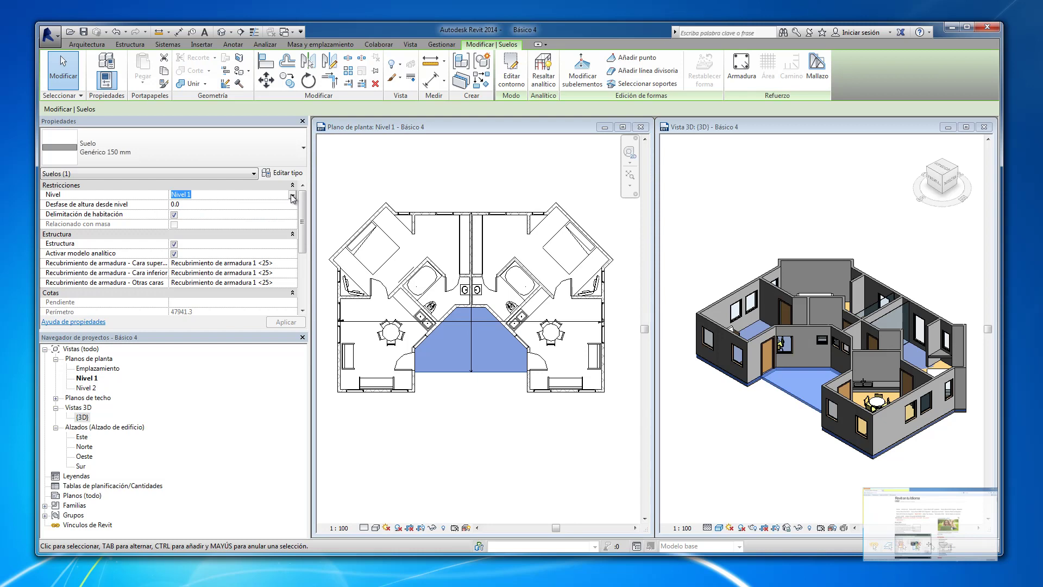
pyautogui.click(292, 196)
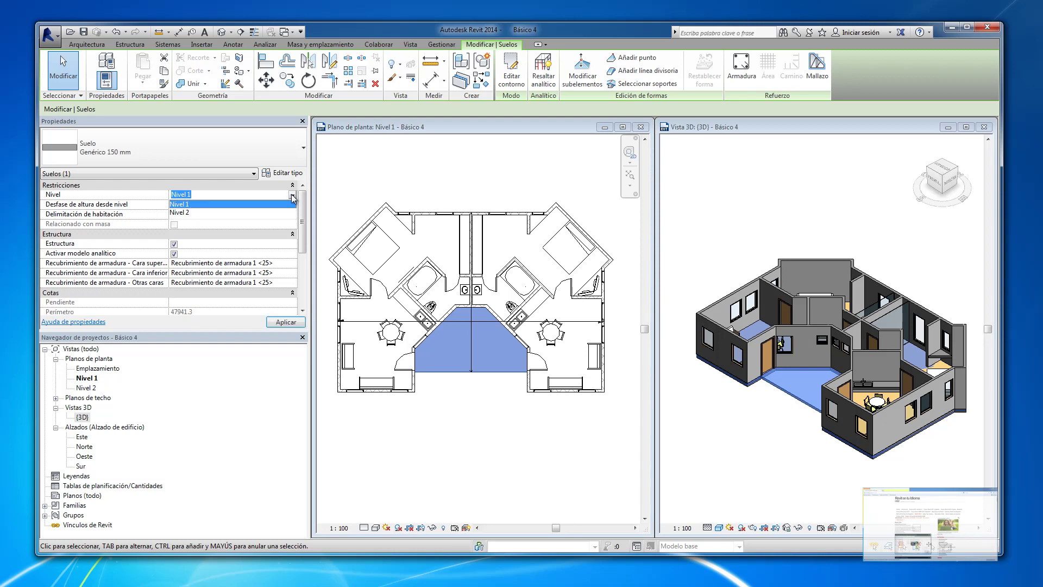
pyautogui.click(181, 212)
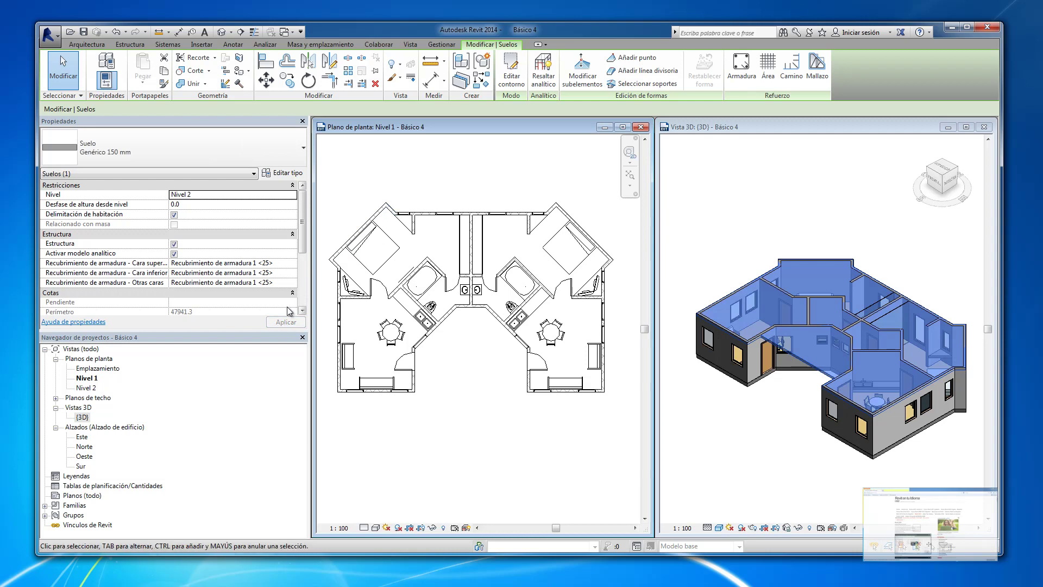
pyautogui.click(492, 176)
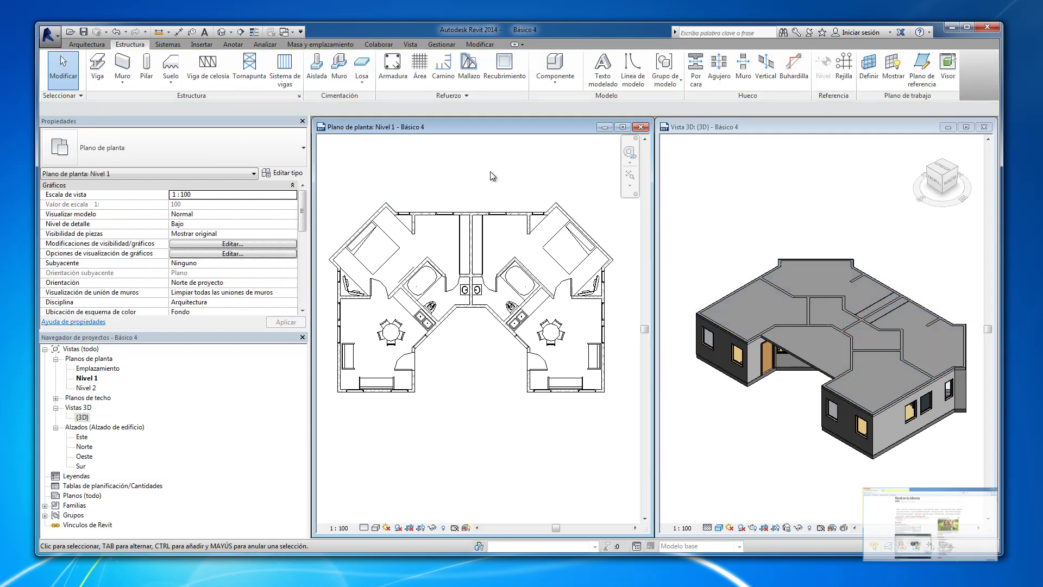
# Select the floor in the 3D view and enter Edit Boundary mode
pyautogui.scroll(-1, 473, 164)
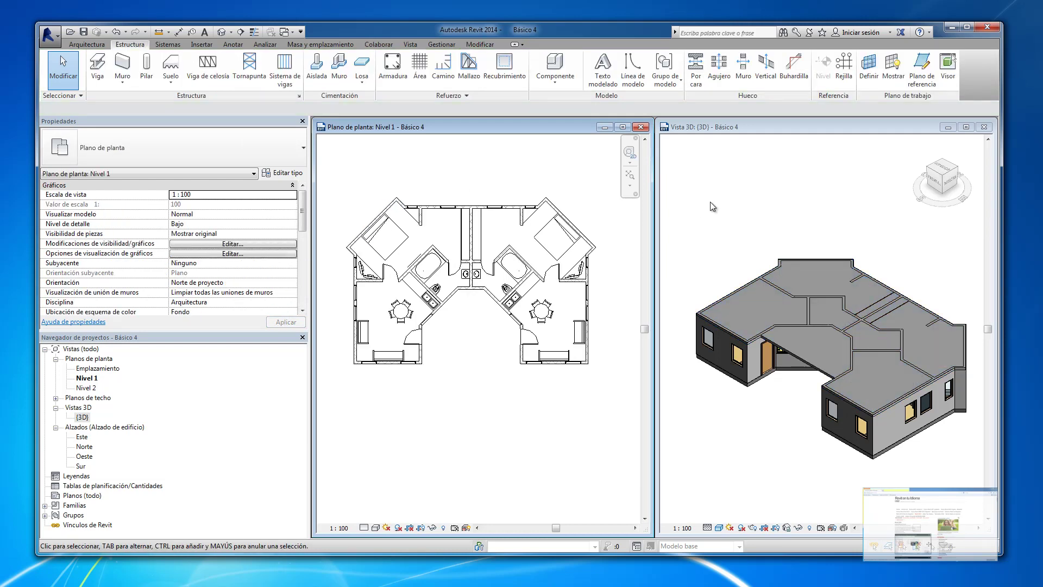
pyautogui.click(803, 363)
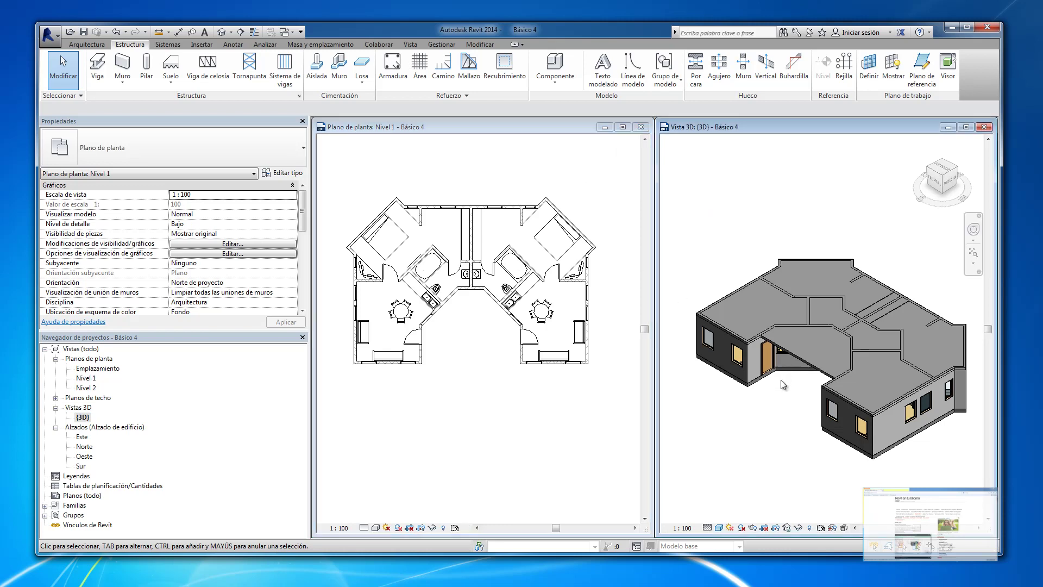
pyautogui.click(799, 363)
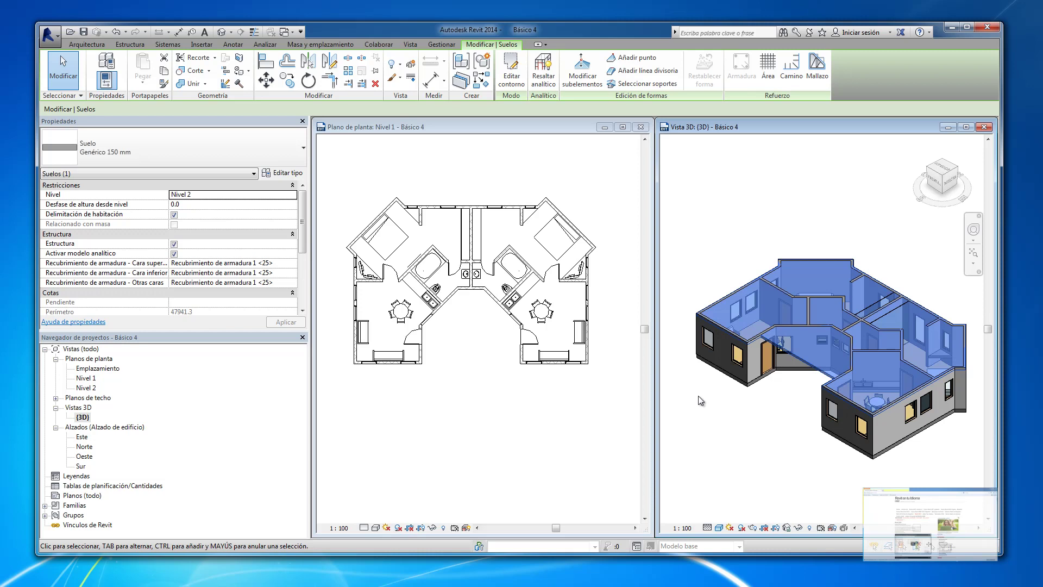
pyautogui.click(509, 75)
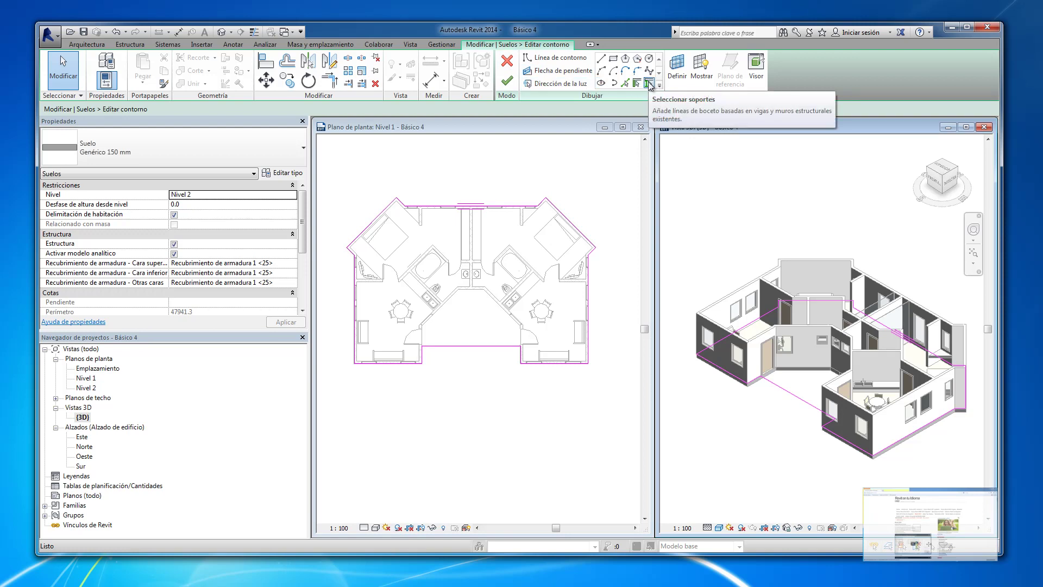
# Add the left and right diagonal courtyard walls to the floor outline
pyautogui.click(636, 82)
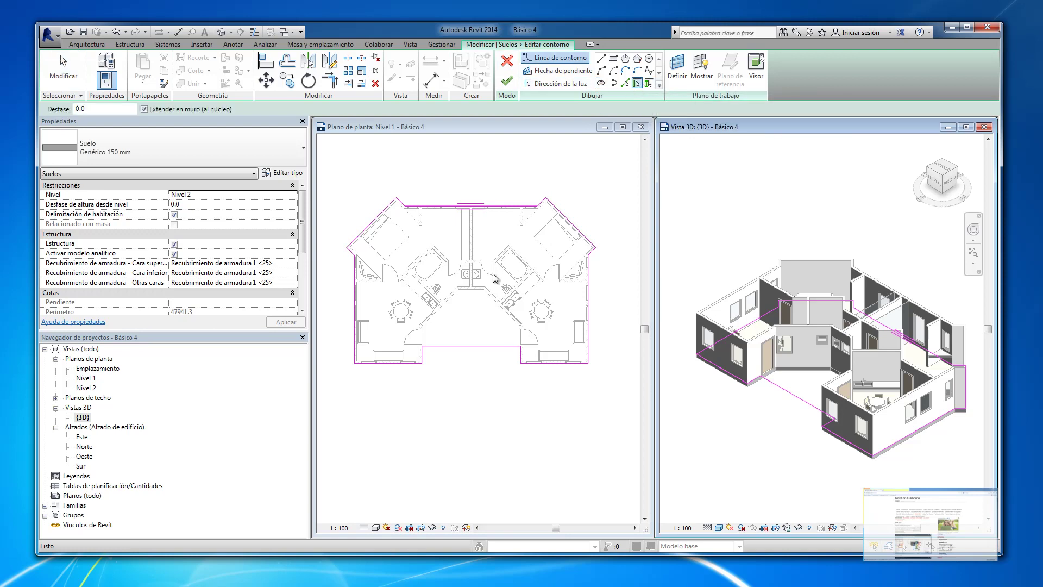
pyautogui.click(474, 293)
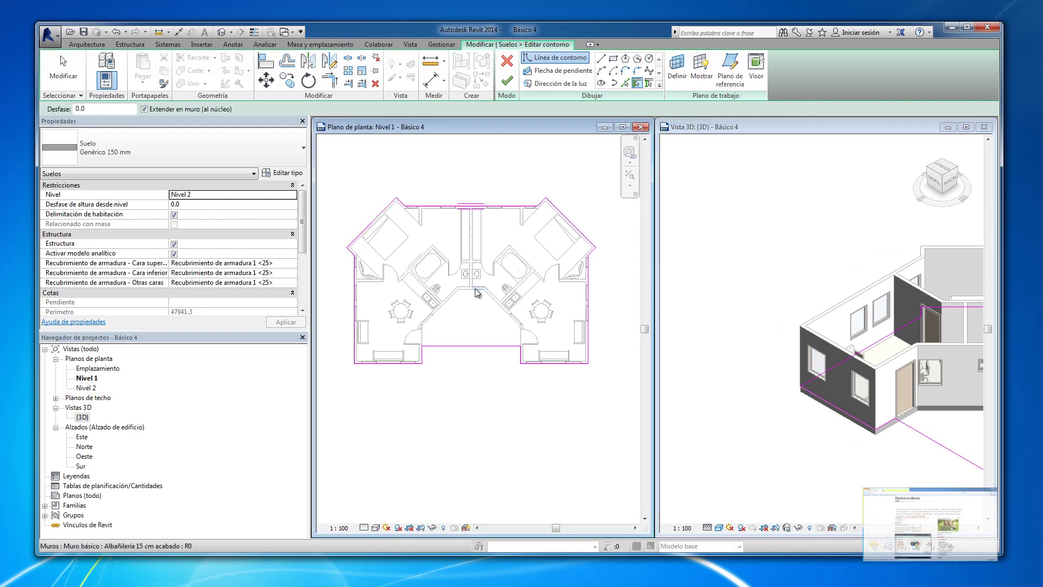
pyautogui.click(444, 305)
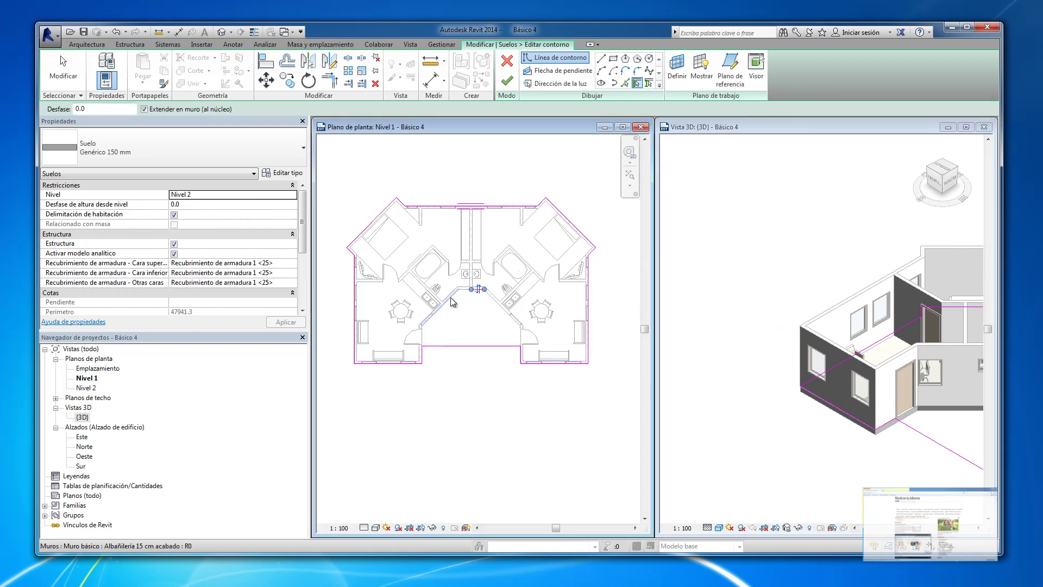
pyautogui.click(493, 302)
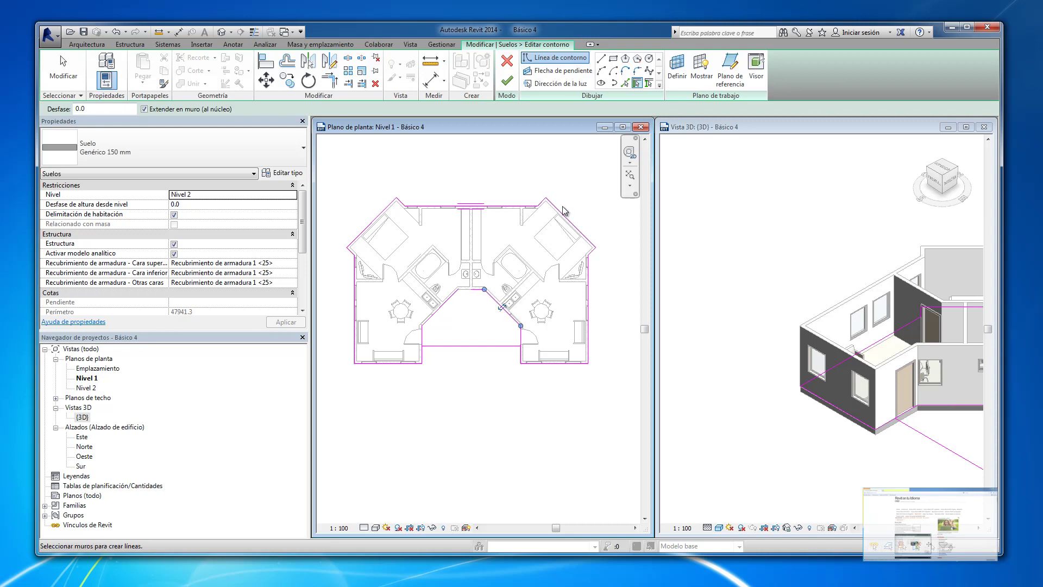
# Draw a horizontal boundary line joining the ends of the two courtyard diagonals
pyautogui.click(601, 58)
pyautogui.scroll(2, 425, 331)
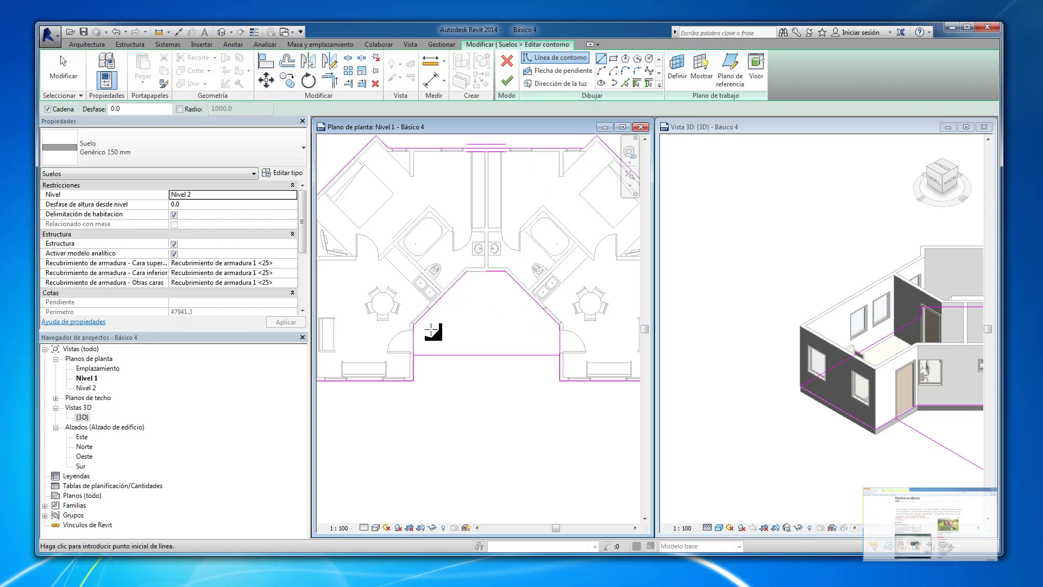
pyautogui.scroll(3, 425, 330)
pyautogui.scroll(-2, 423, 329)
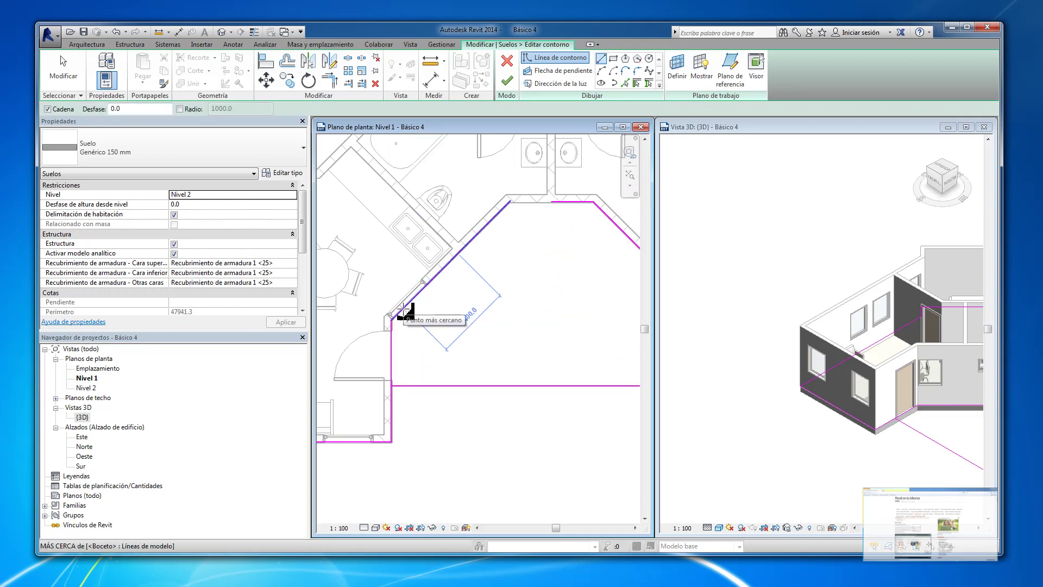
pyautogui.click(397, 310)
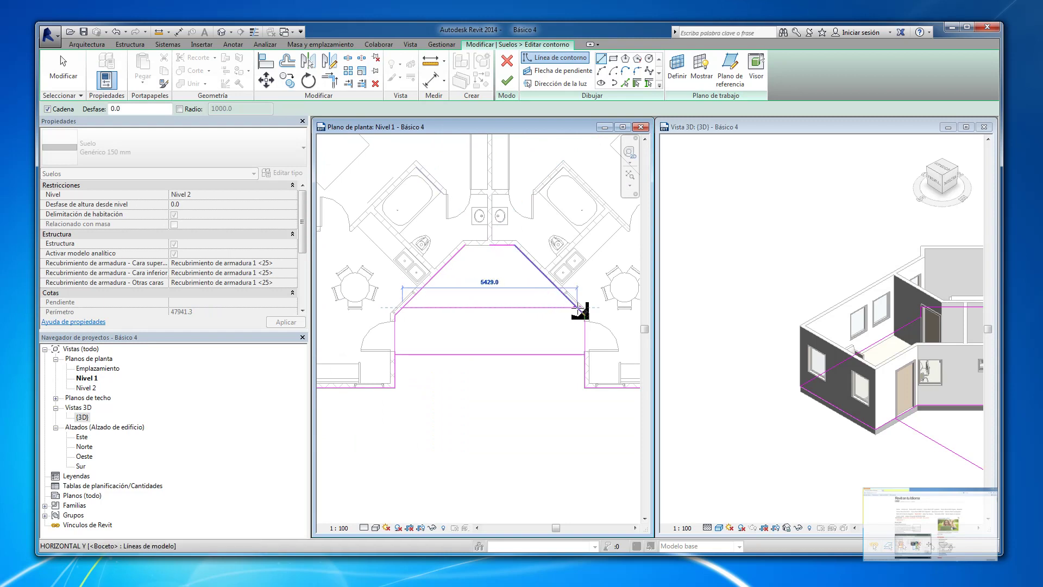
pyautogui.click(576, 307)
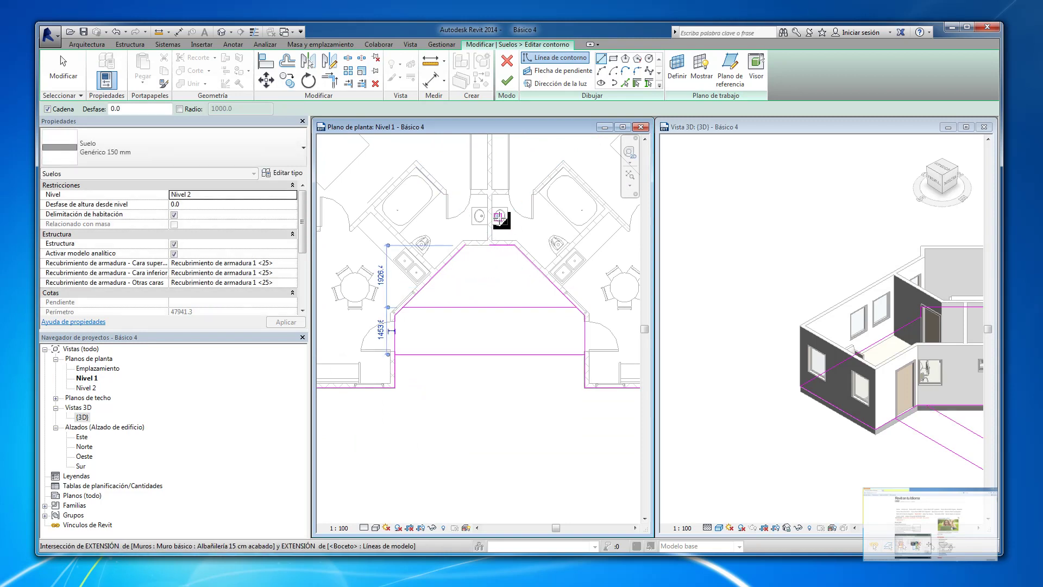
# Trim the courtyard's top, diagonal and horizontal lines into clean trapezoid corners
pyautogui.click(330, 81)
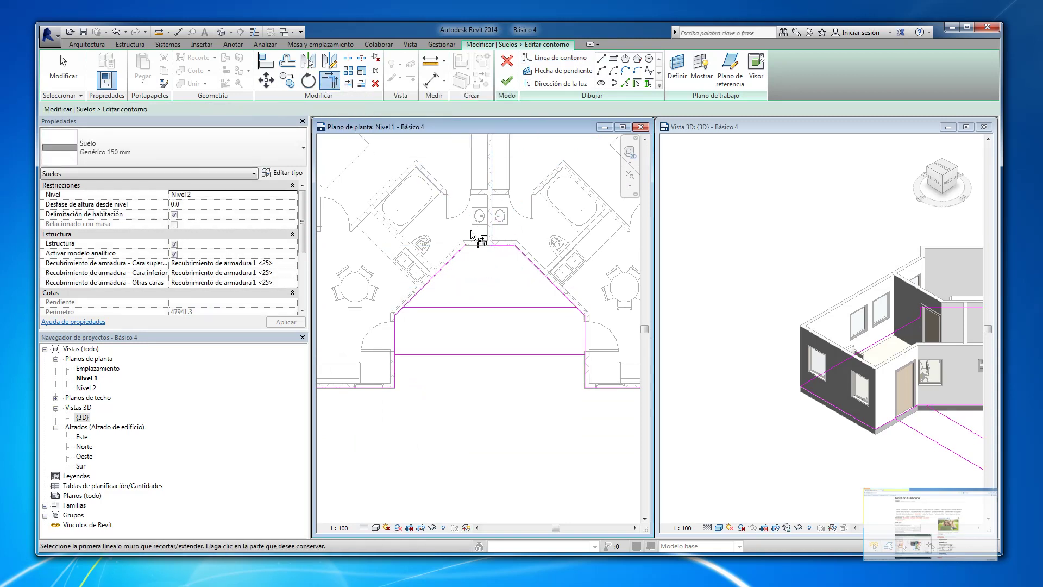
pyautogui.click(496, 245)
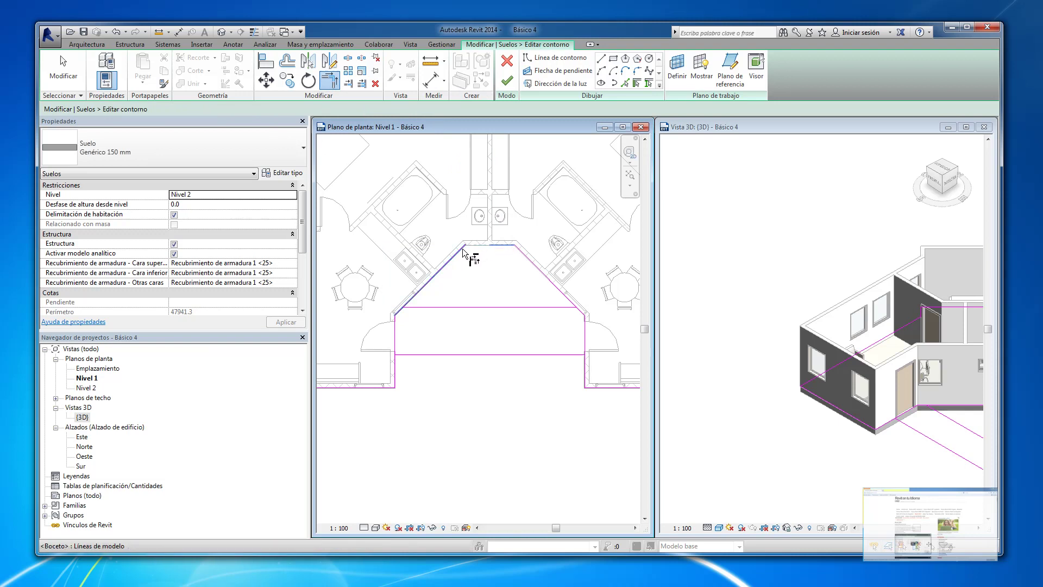
pyautogui.click(439, 273)
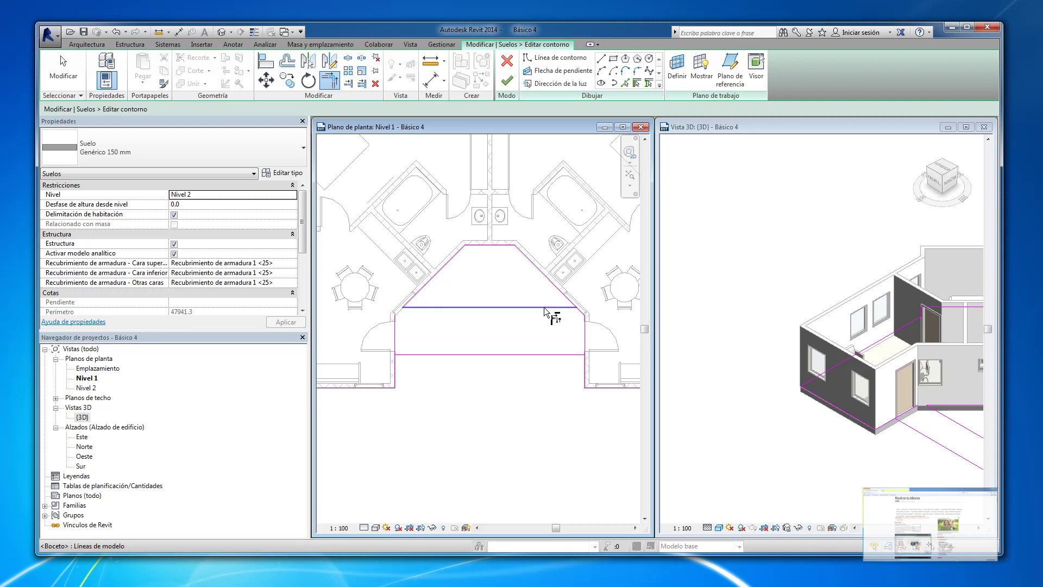
pyautogui.click(560, 300)
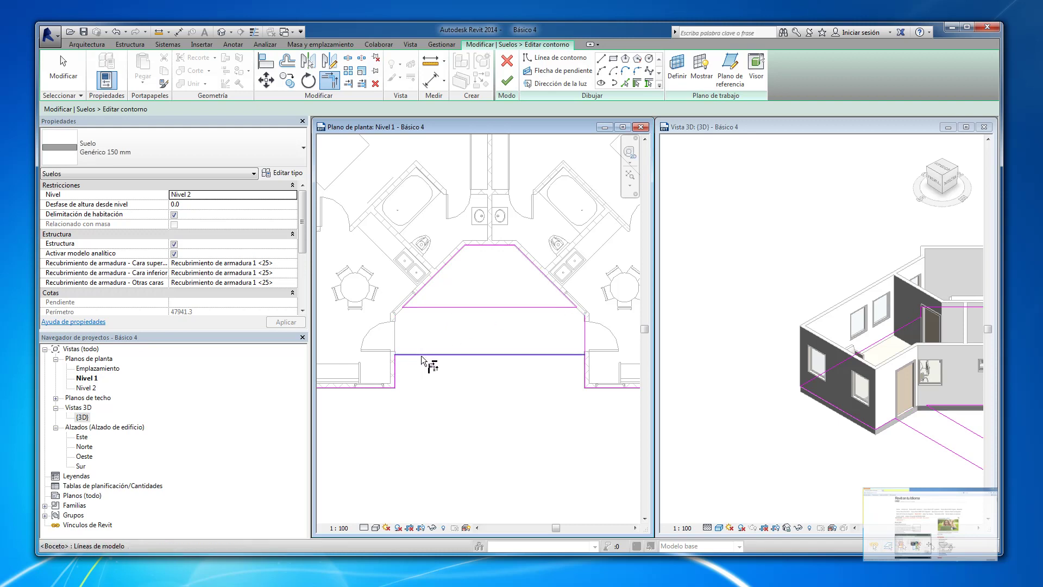
pyautogui.press('Escape')
# Finish the Nivel 2 floor sketch and answer Sí to attach the walls to its underside
pyautogui.click(584, 374)
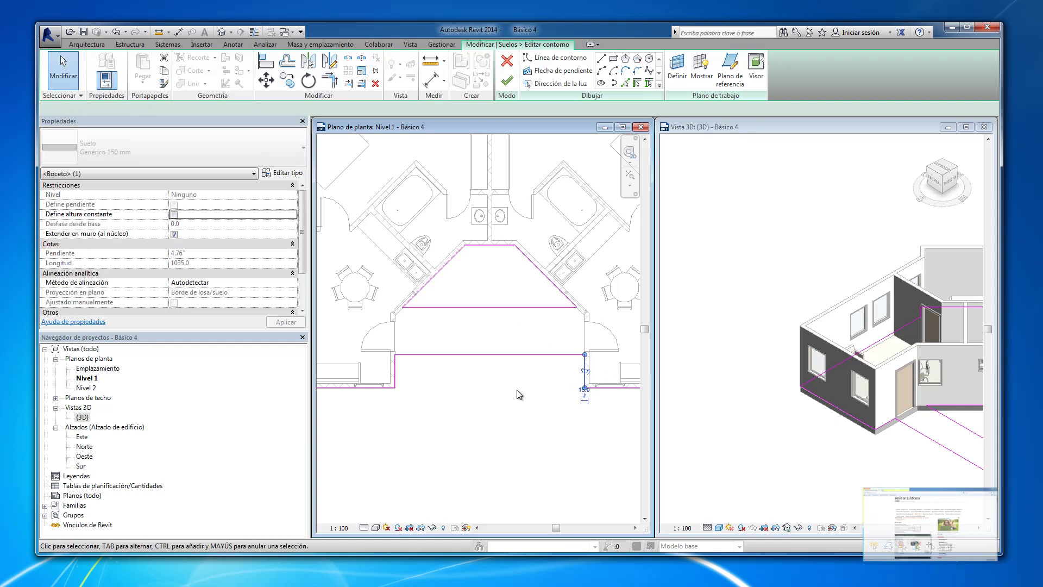
pyautogui.click(516, 390)
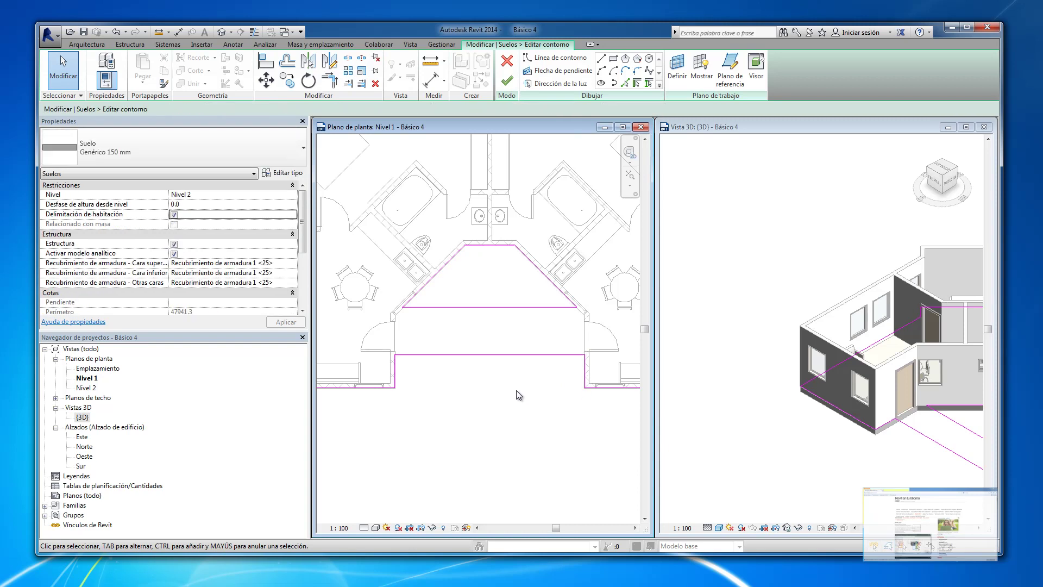
pyautogui.click(506, 82)
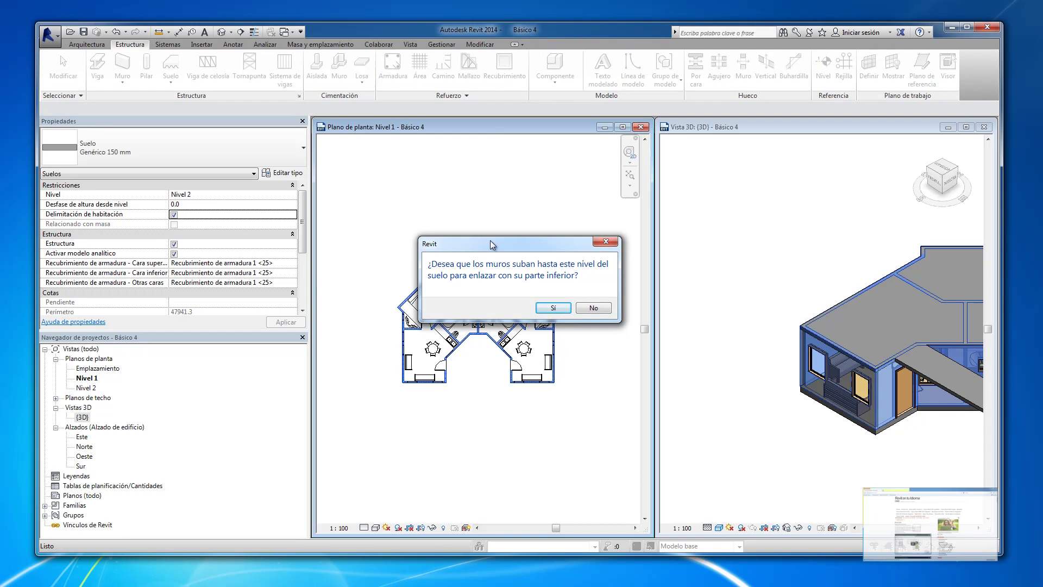
pyautogui.moveTo(490, 239); pyautogui.dragTo(460, 176)
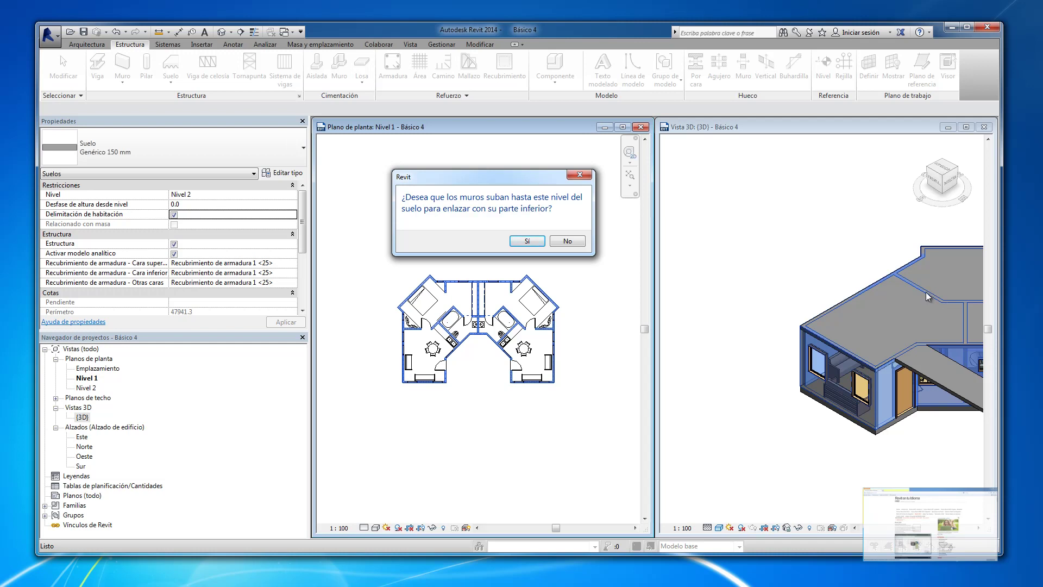
pyautogui.click(528, 241)
# Deselect the new floor slab and activate the 3D view, zooming in on the walls
pyautogui.click(497, 324)
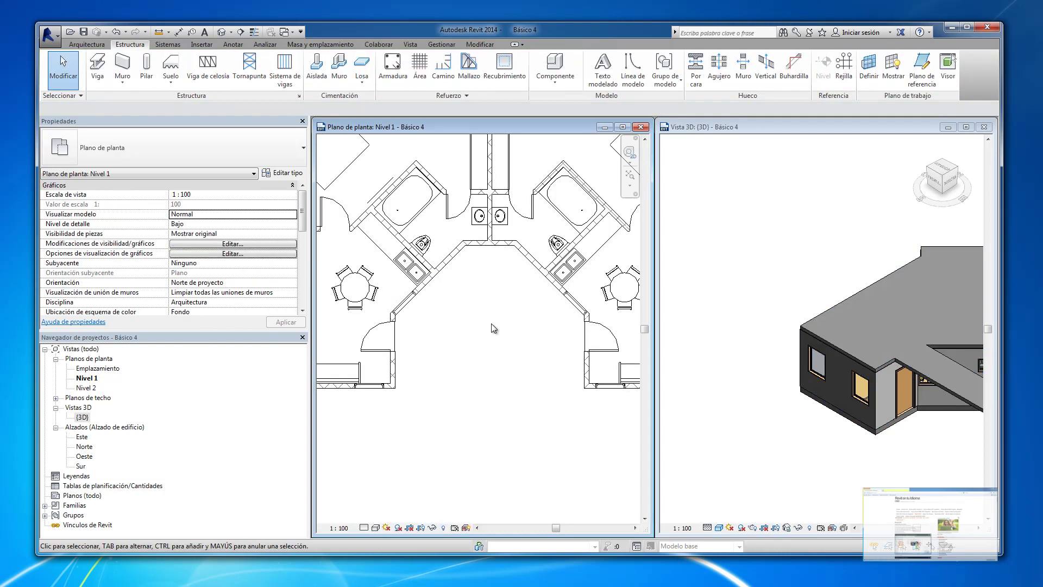
pyautogui.scroll(-1, 492, 323)
pyautogui.click(741, 247)
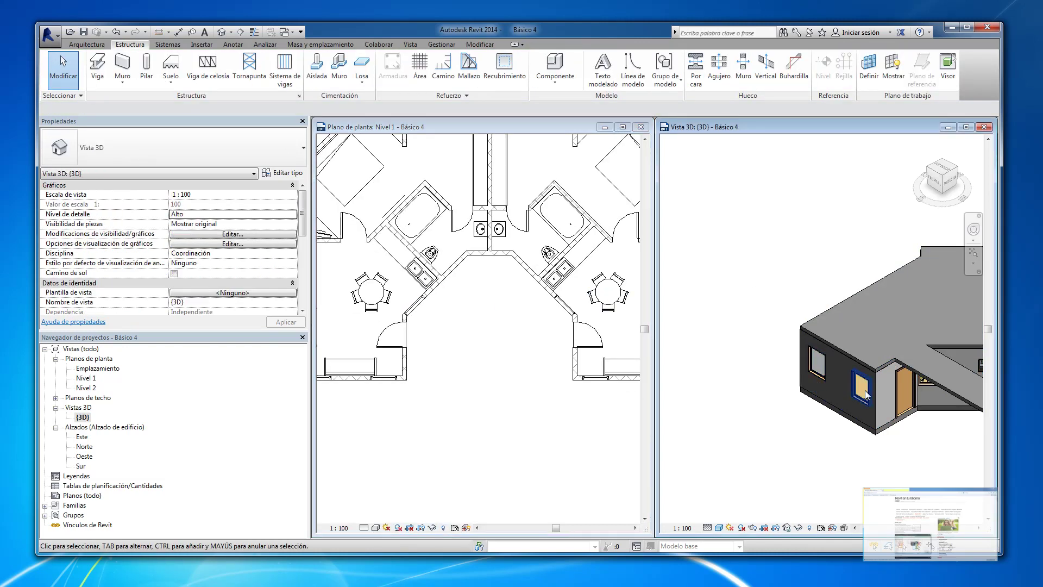
pyautogui.scroll(2, 874, 390)
pyautogui.scroll(2, 873, 390)
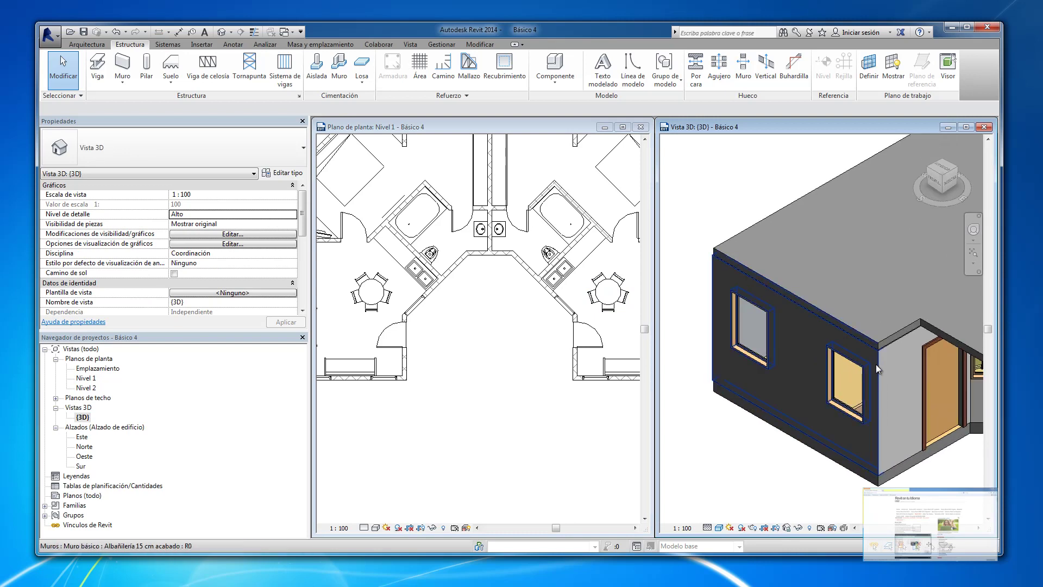
pyautogui.scroll(2, 879, 370)
# Select exterior walls and then the Nivel 2 floor slab to check the walls' top constraints
pyautogui.click(878, 369)
pyautogui.scroll(-3, 878, 368)
pyautogui.scroll(-2, 843, 317)
pyautogui.click(751, 211)
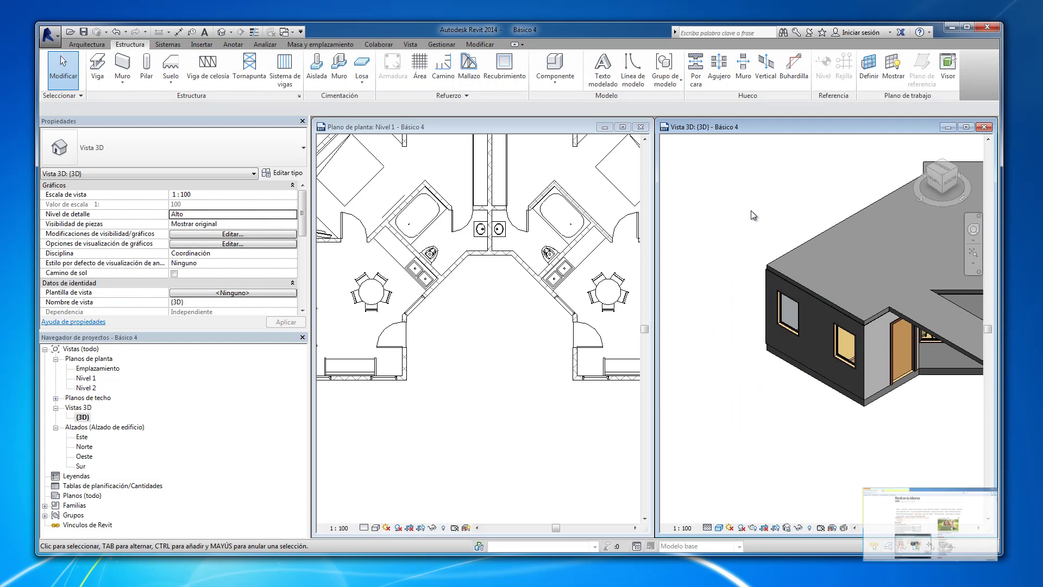
pyautogui.click(767, 298)
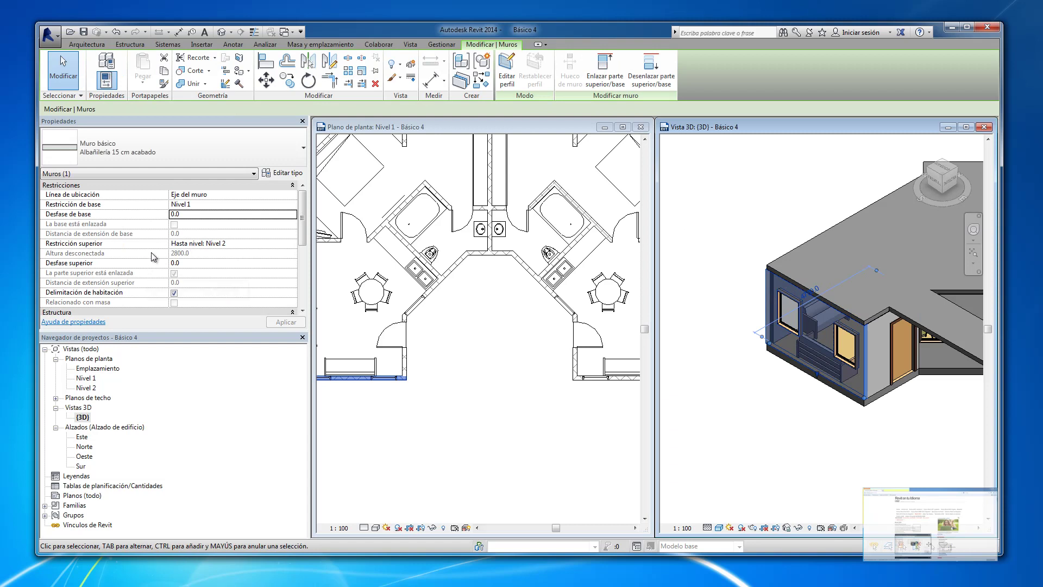
pyautogui.press('Escape')
pyautogui.click(783, 260)
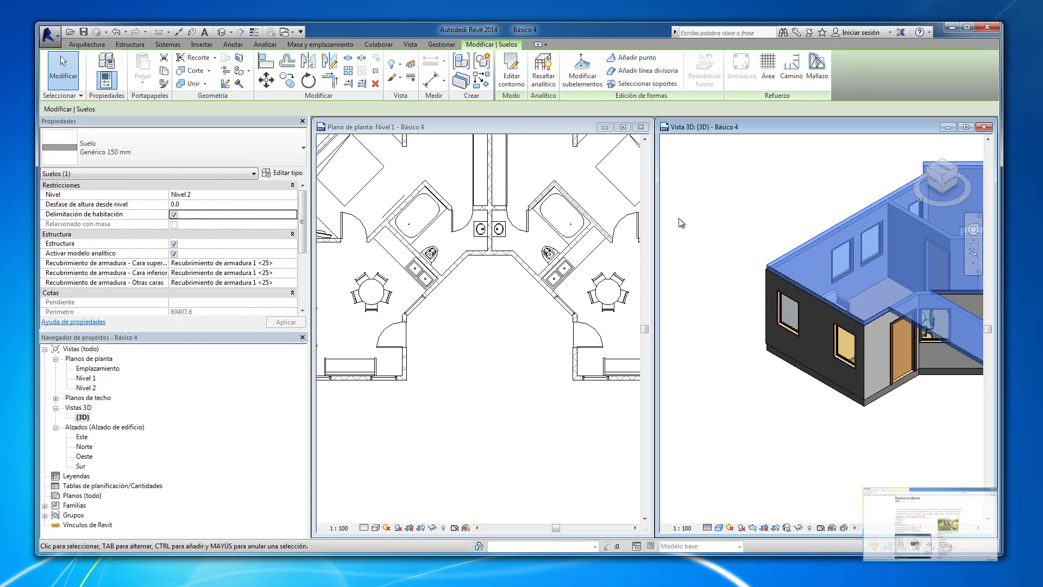
pyautogui.press('Escape')
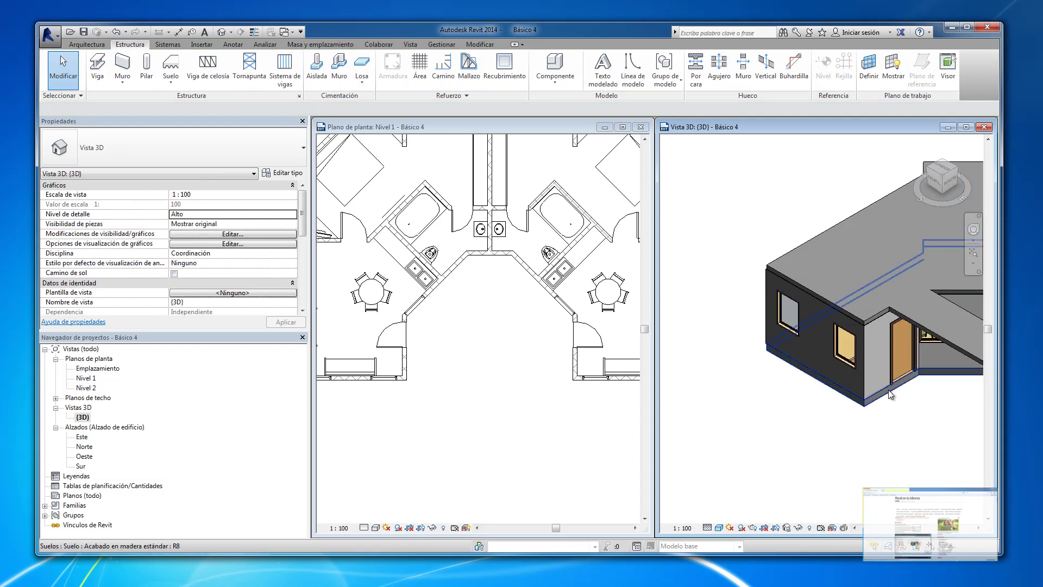
# Zoom the 3D view to fit the whole duplex with ZE
pyautogui.press('z')
pyautogui.press('e')
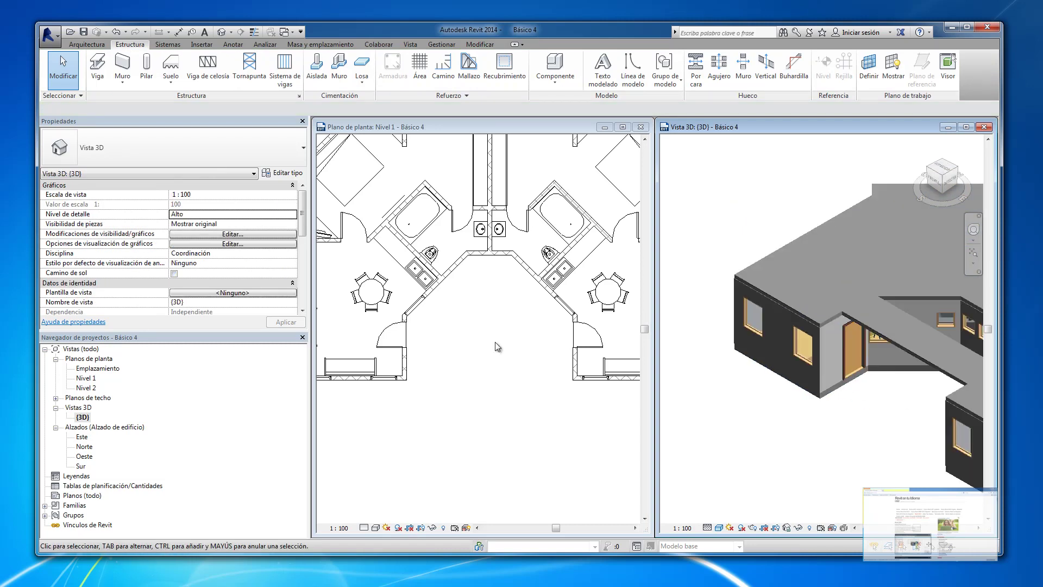
pyautogui.click(493, 334)
# Fit the plan view, then open the Nivel 2 plan enlarged and fitted, and inspect its slab
pyautogui.press('z')
pyautogui.press('e')
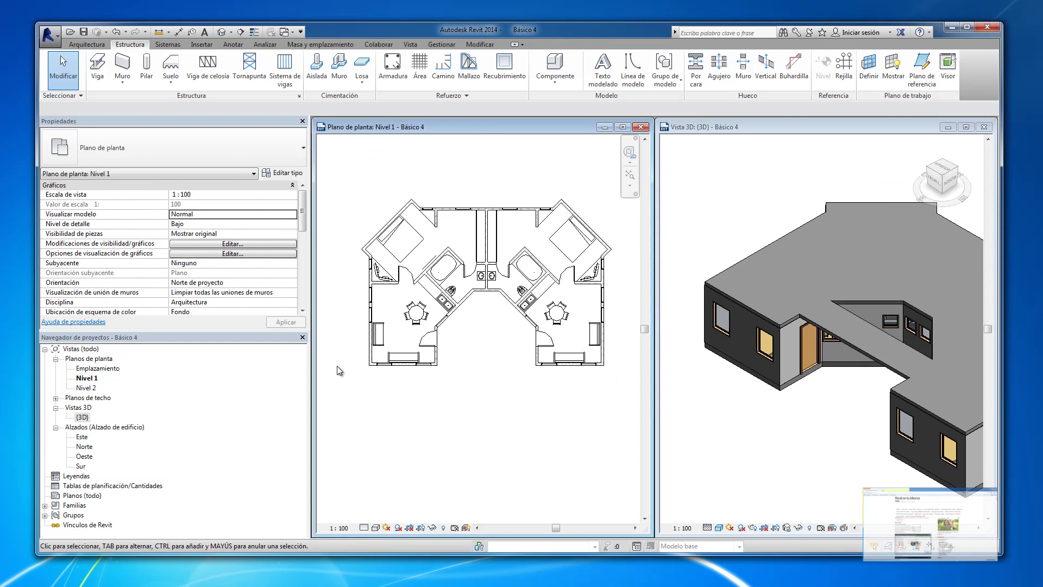
pyautogui.doubleClick(84, 388)
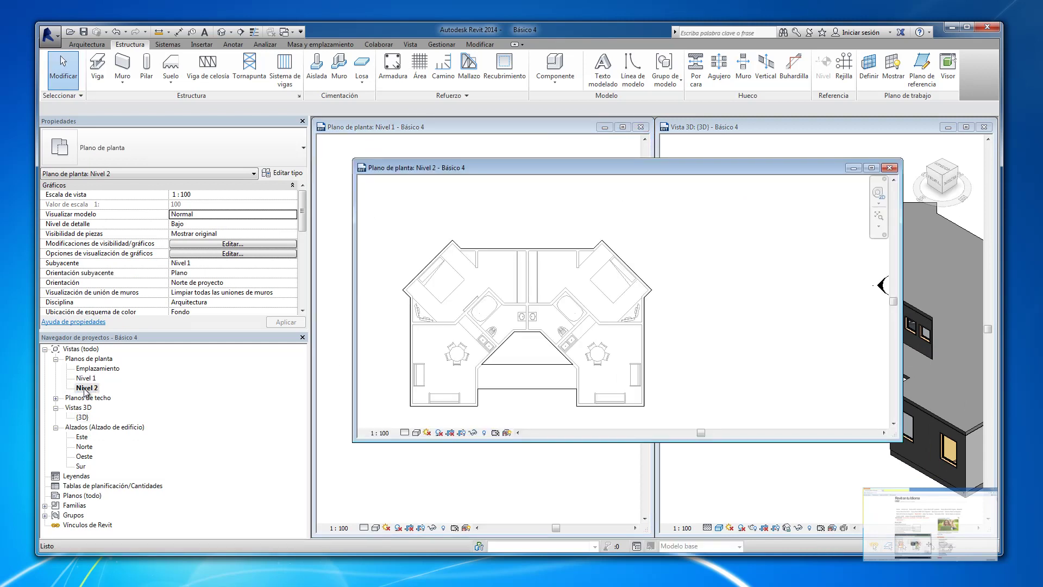
pyautogui.moveTo(536, 442); pyautogui.dragTo(536, 520)
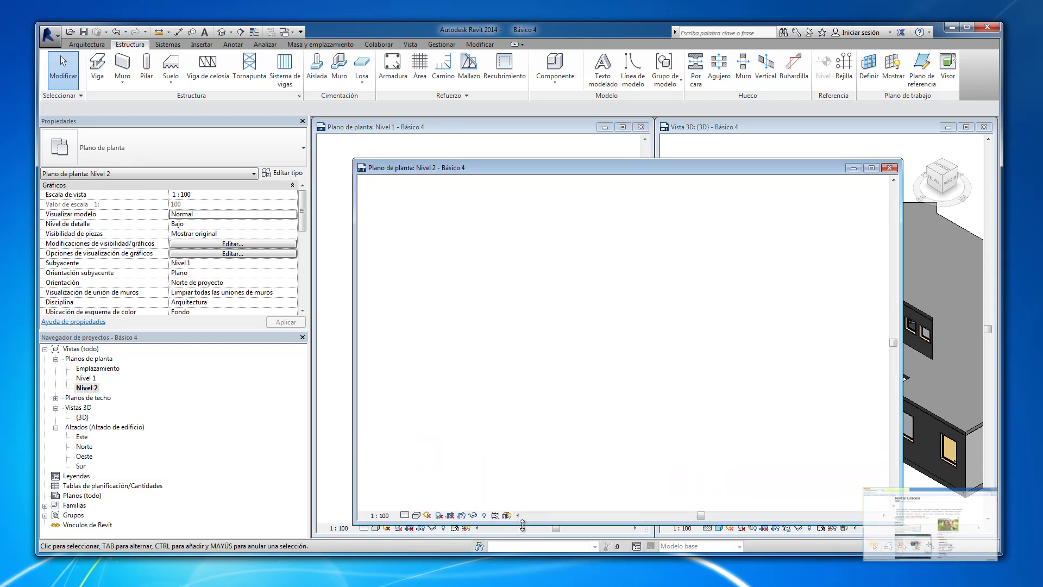
pyautogui.press('z')
pyautogui.press('e')
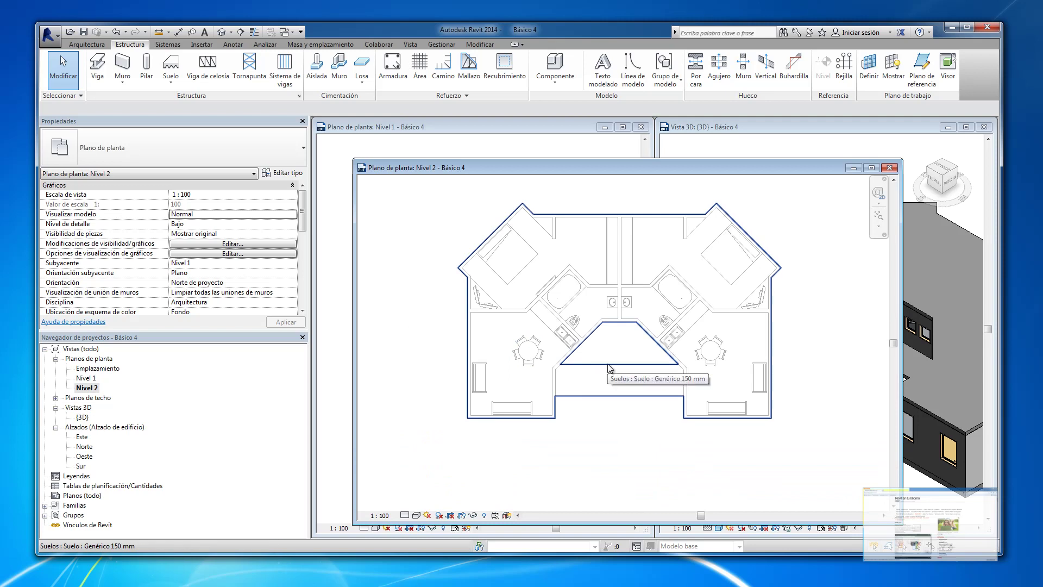
pyautogui.click(608, 364)
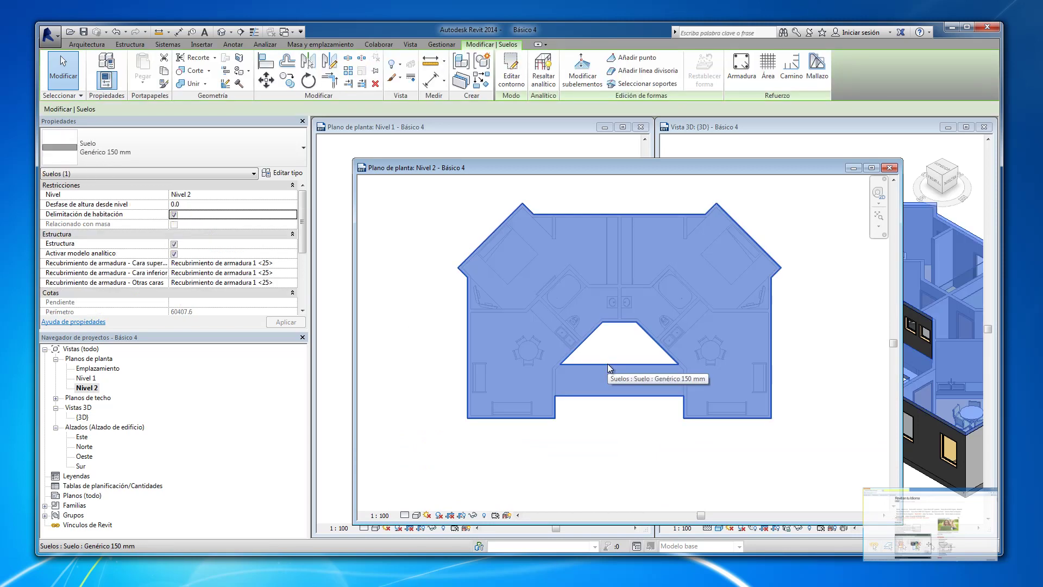
pyautogui.click(428, 304)
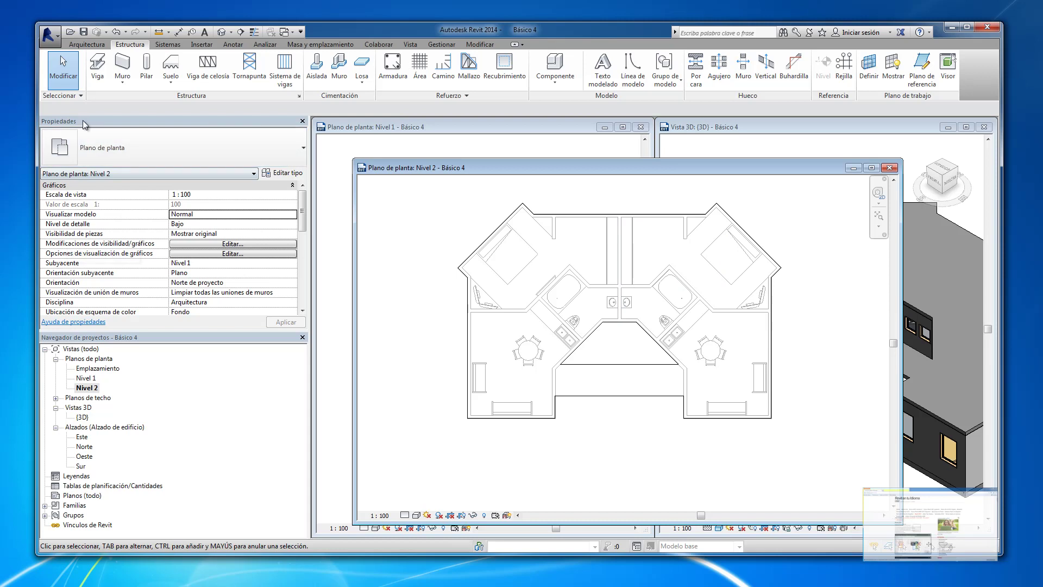
# Change the Nivel 2 plan's underlay setting to Ninguno and apply it
pyautogui.click(212, 263)
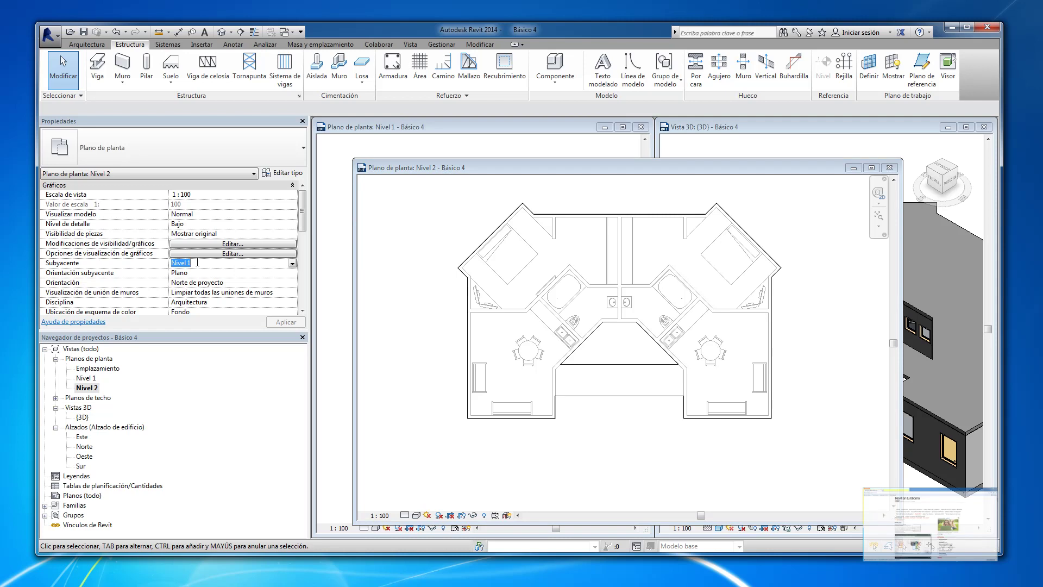
pyautogui.click(292, 263)
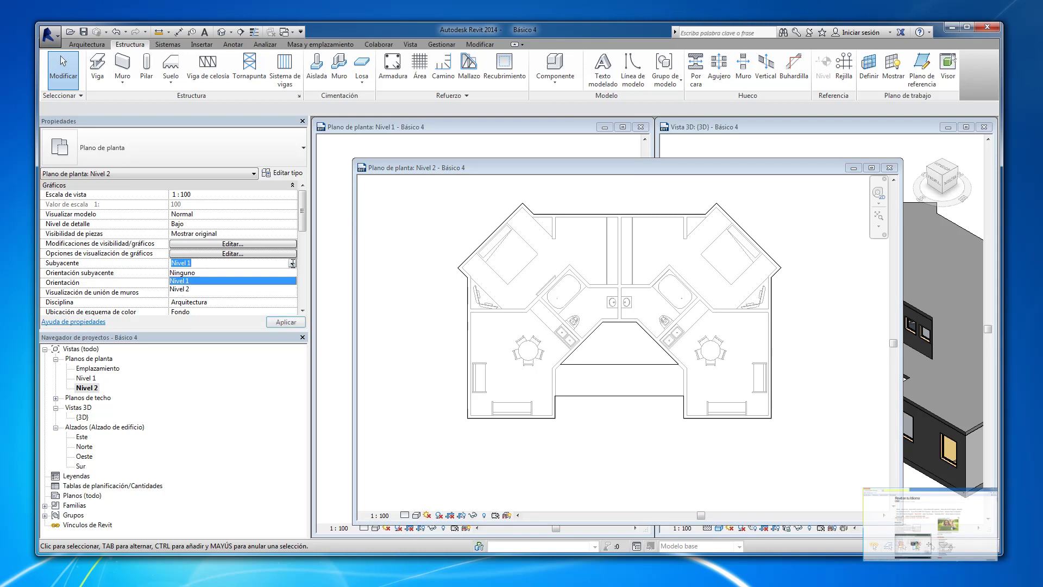
pyautogui.click(182, 273)
pyautogui.click(285, 322)
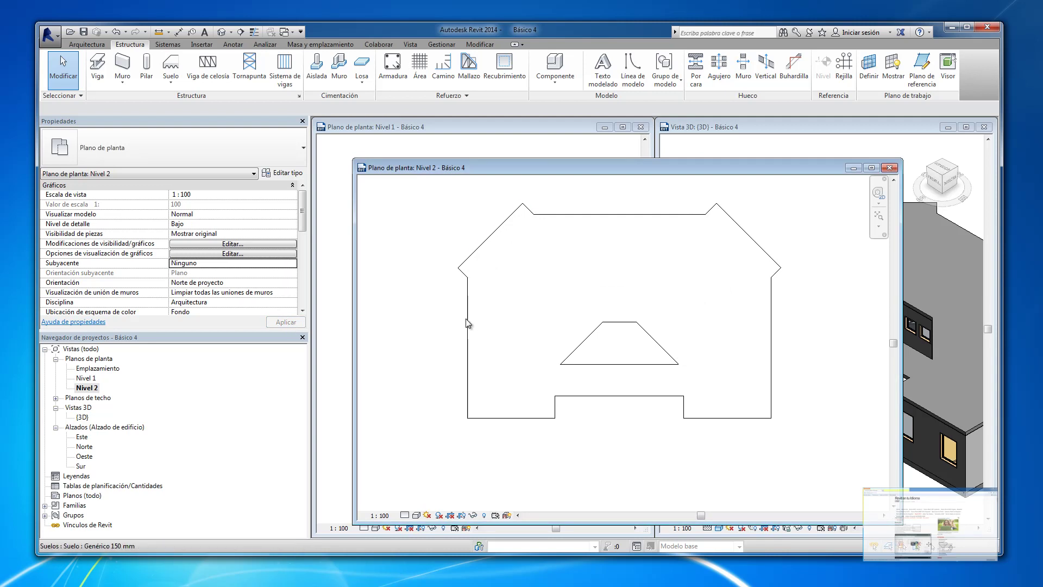
# Set the Nivel 2 plan's underlay back to Nivel 1, apply it, and return to the Nivel 1 plan
pyautogui.click(292, 266)
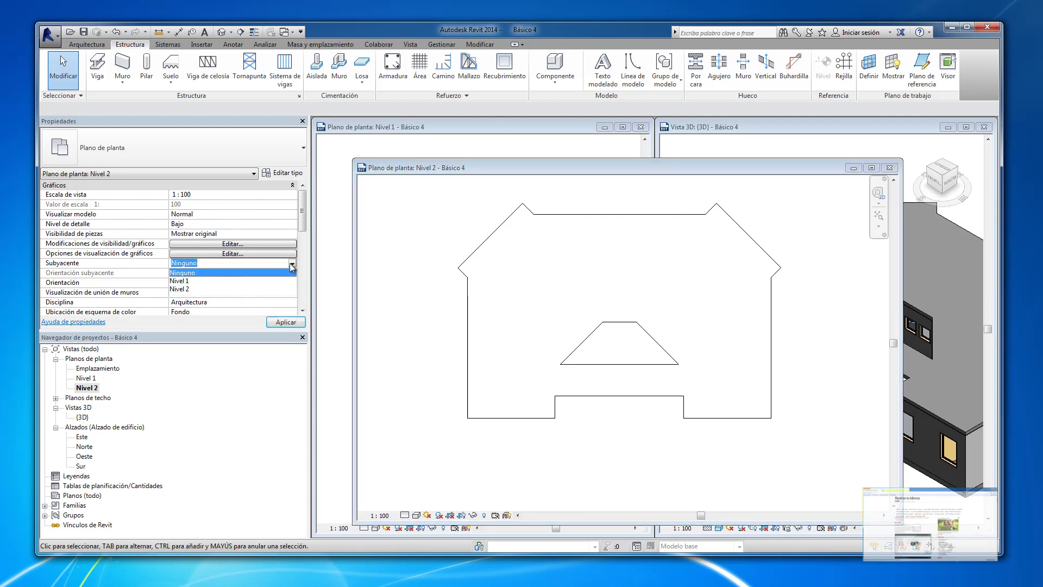
pyautogui.click(180, 282)
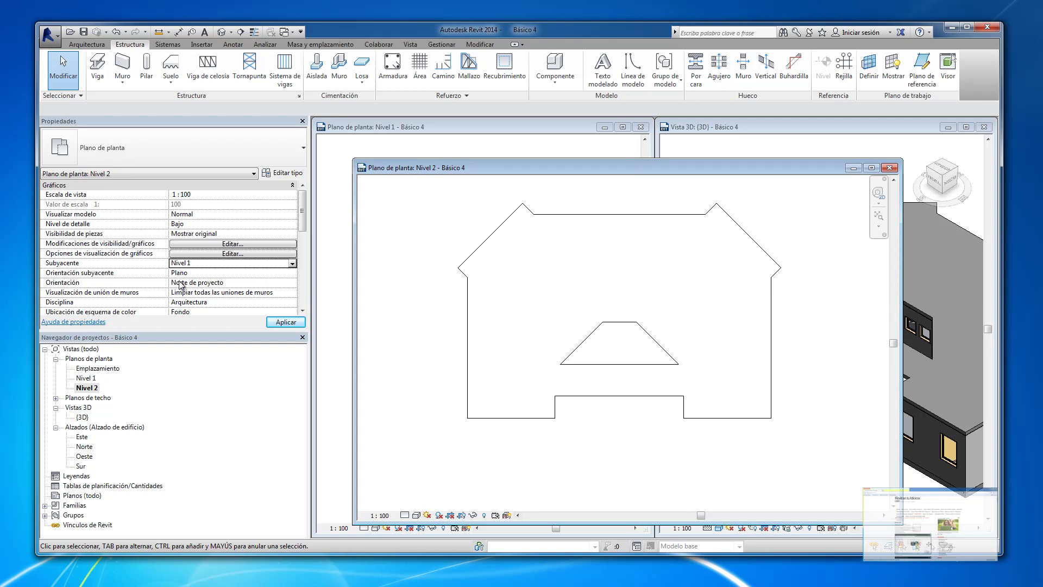
pyautogui.click(293, 322)
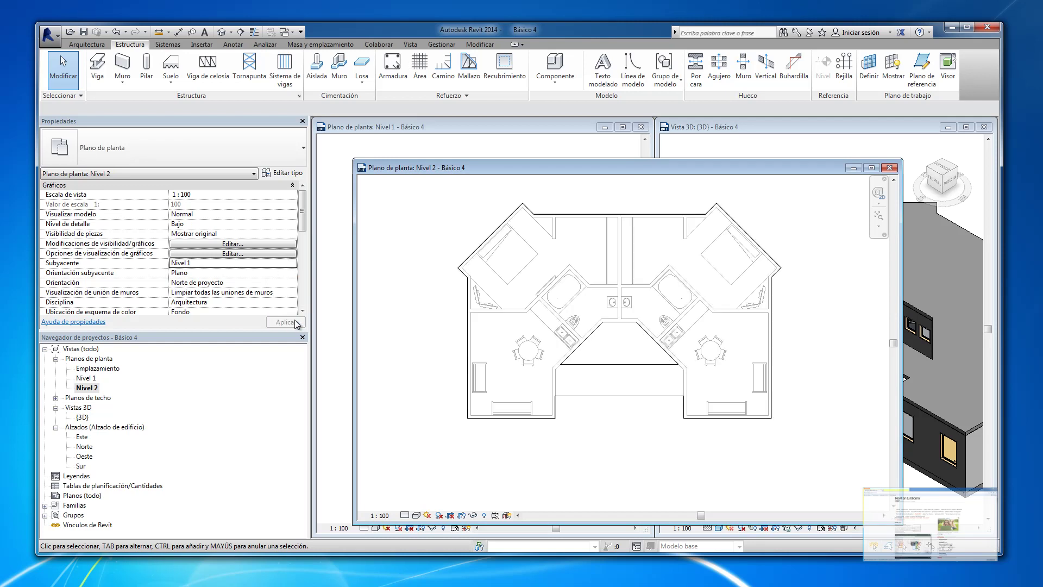
pyautogui.click(510, 144)
pyautogui.click(890, 167)
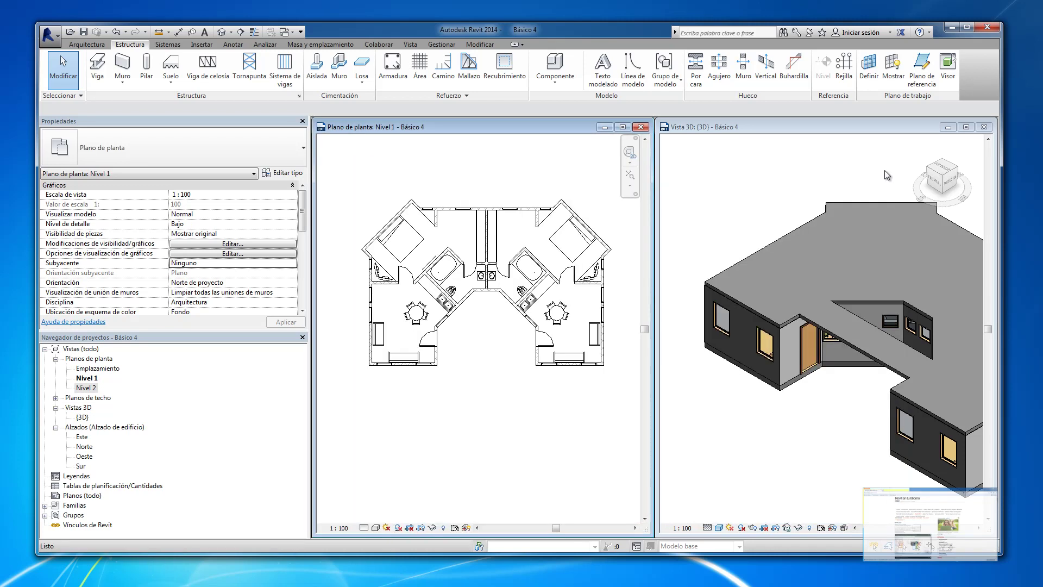
pyautogui.click(346, 316)
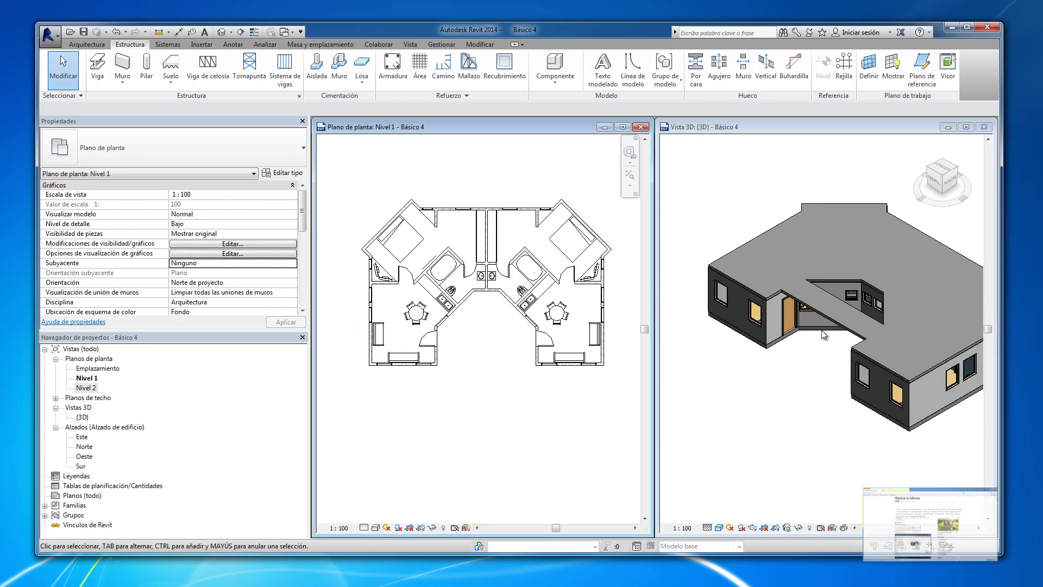
pyautogui.click(811, 371)
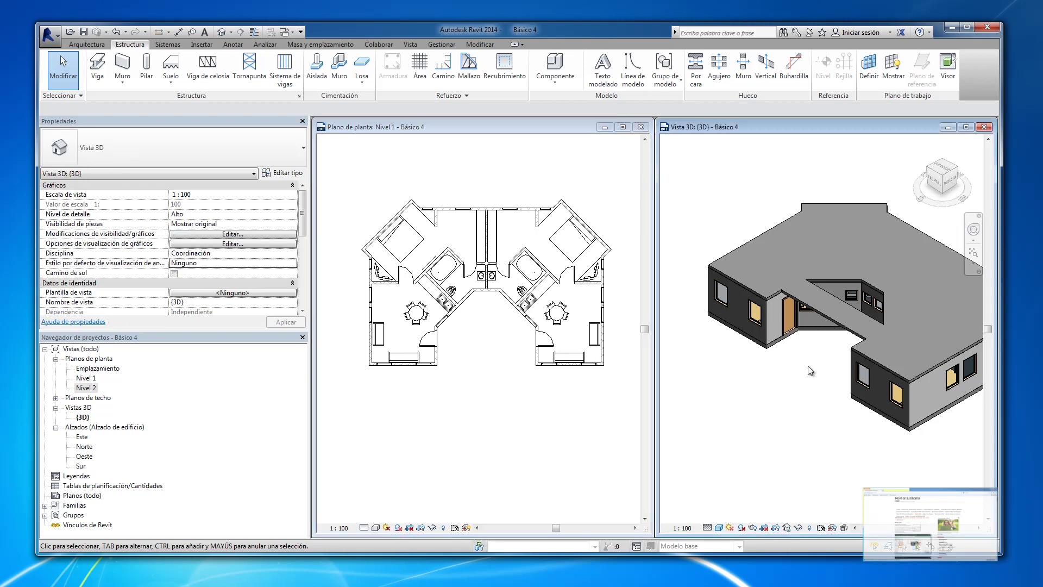